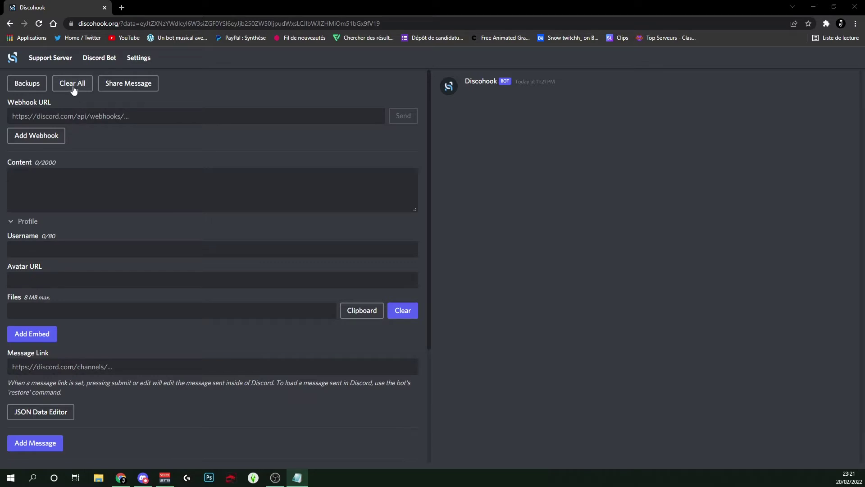
Look over the saved backups, close the list, and go to the empty webhook URL field.
left_click(27, 85)
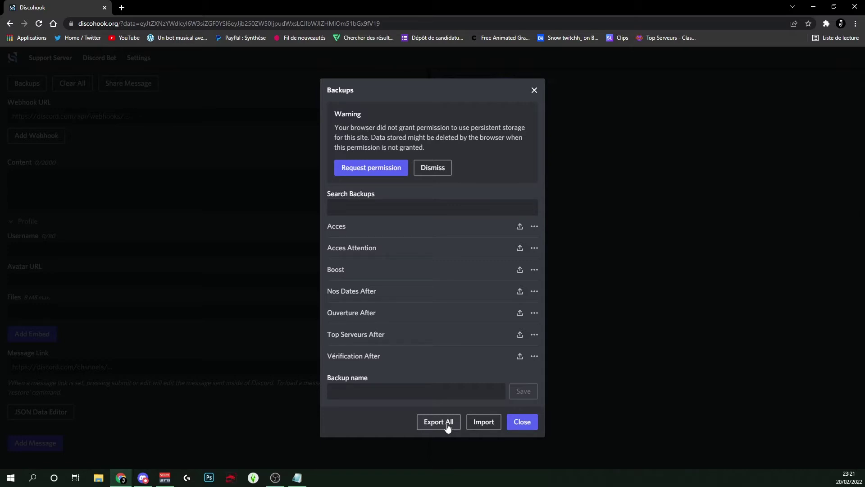
left_click(104, 135)
left_click_drag(61, 104, 14, 101)
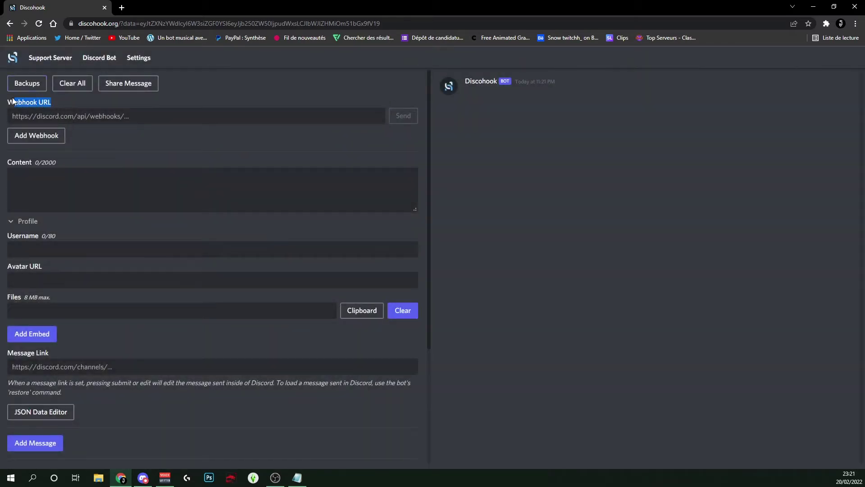
left_click(90, 117)
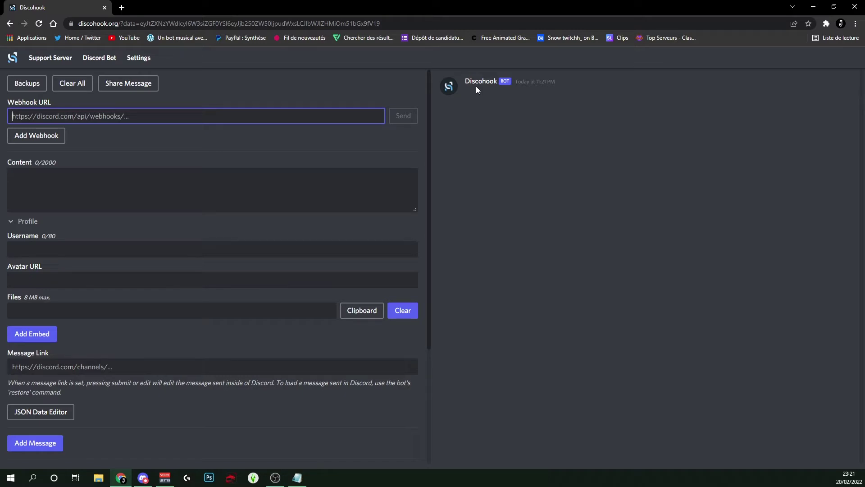
Try the placeholder text "hjdlfhjlhdfljhdljfhjhdfj" as the message content and clear it.
left_click(100, 191)
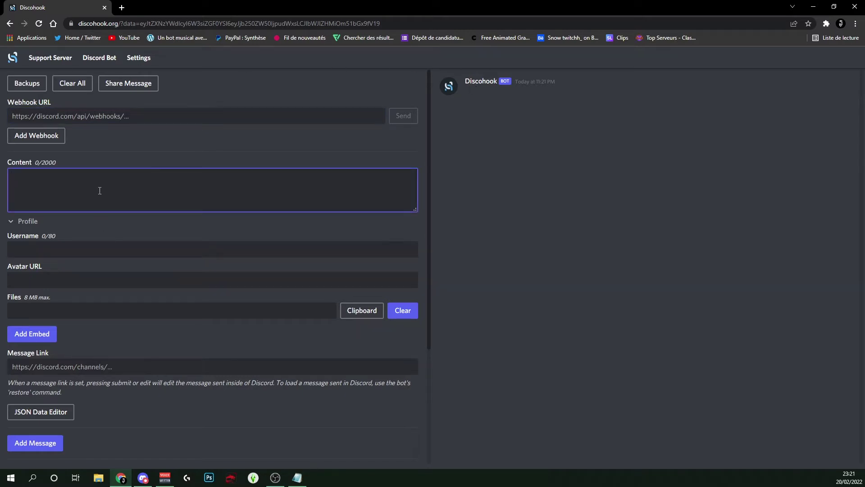
type("hjdlfhjlhdfljhdljfhjhdfj")
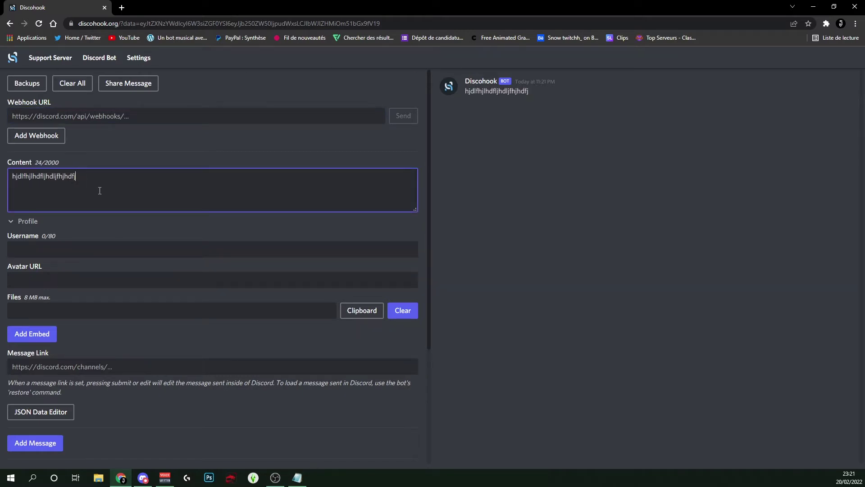
key("ctrl+a")
key("BackSpace")
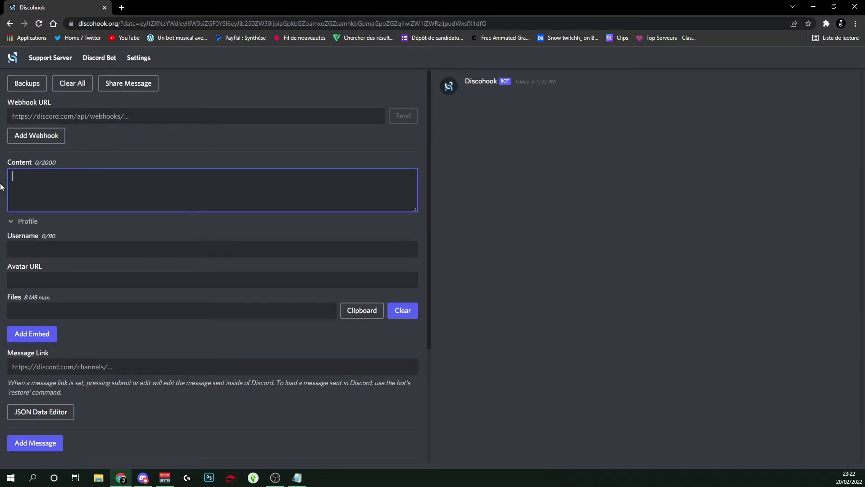
Attach the banner image Sous Top Serveurs.png from Images > After > Banniere to the message.
scroll(89, 228, "down", 1)
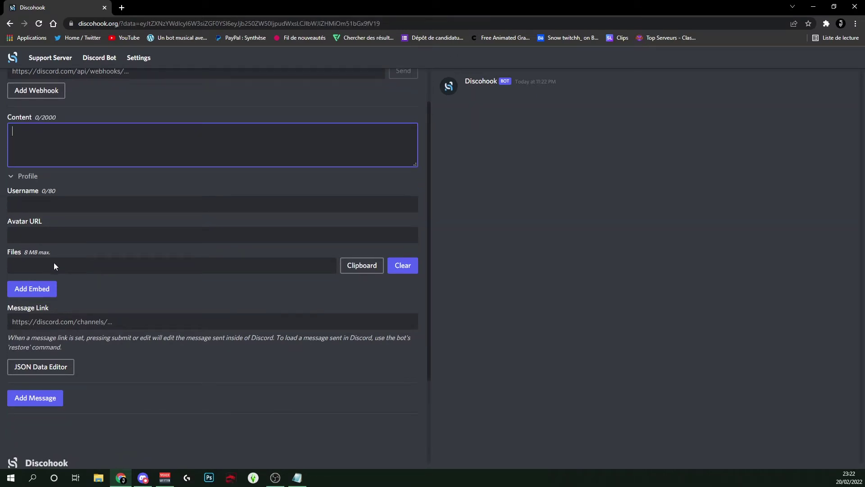
left_click(54, 263)
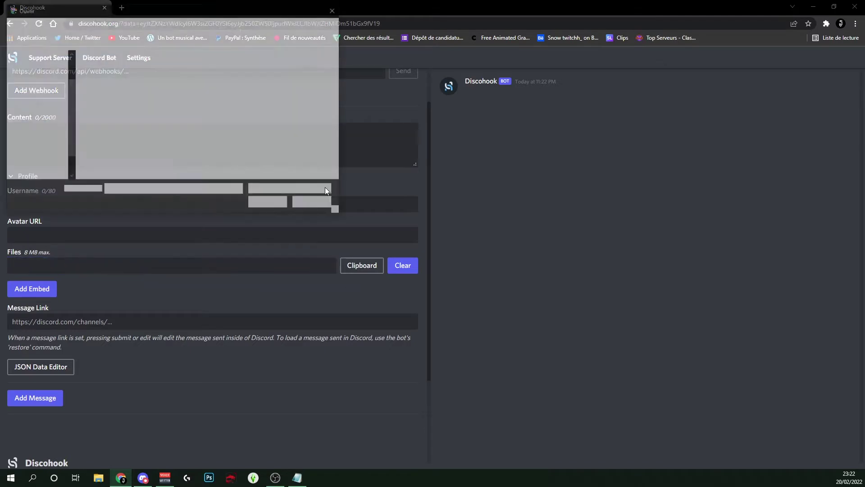
left_click(53, 102)
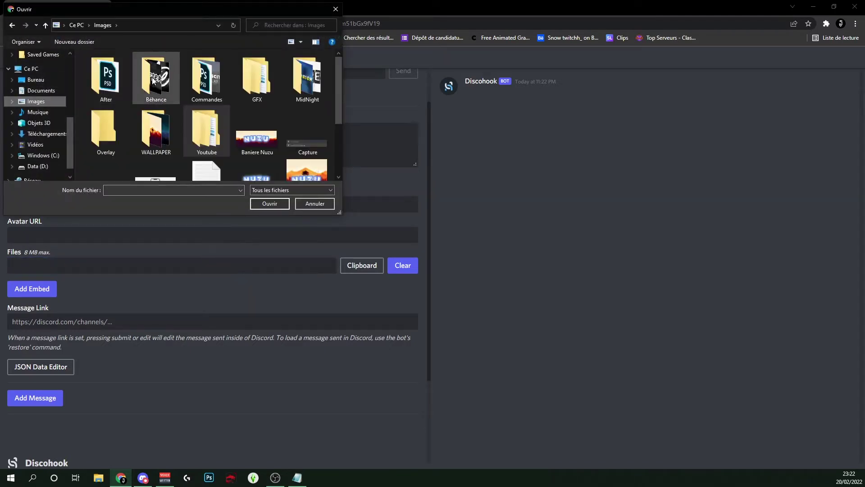
double_click(99, 89)
double_click(99, 89)
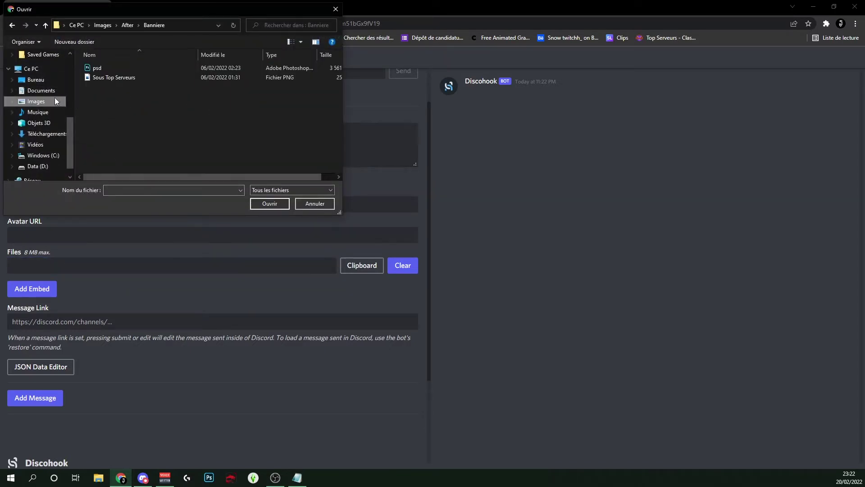
left_click(121, 79)
double_click(121, 79)
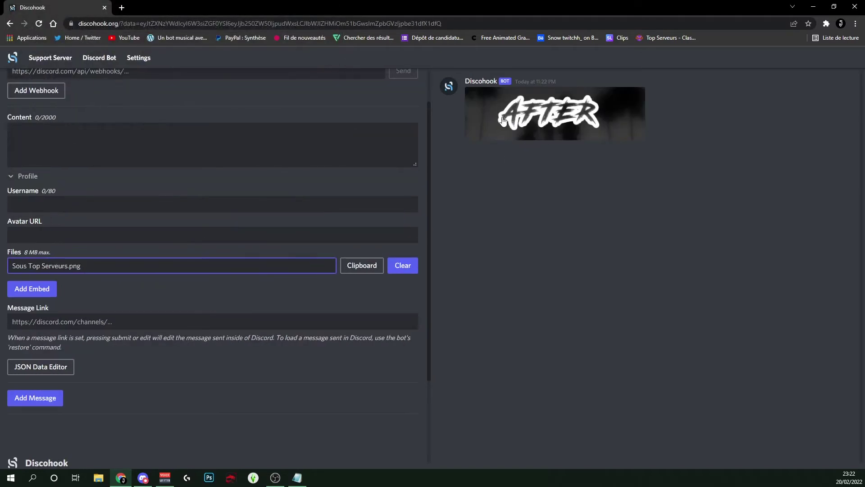
Add an embed to the message and enter the creator's nickname as its author.
left_click(40, 293)
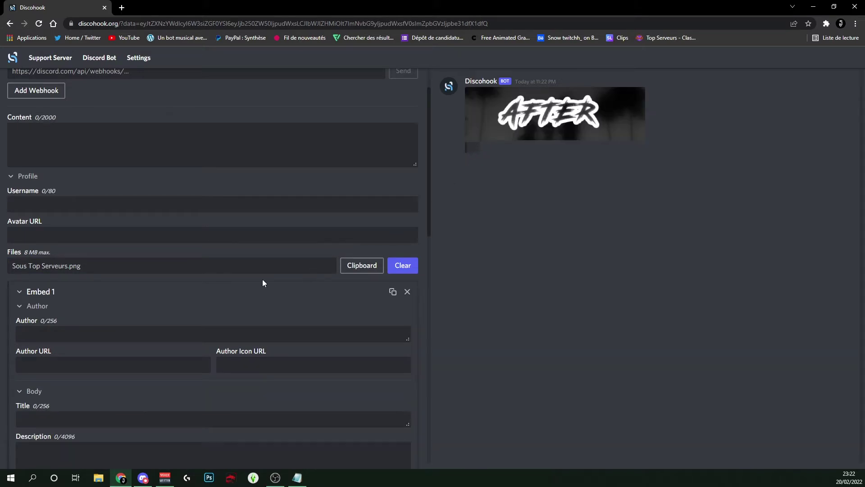
scroll(263, 283, "down", 4)
left_click(80, 154)
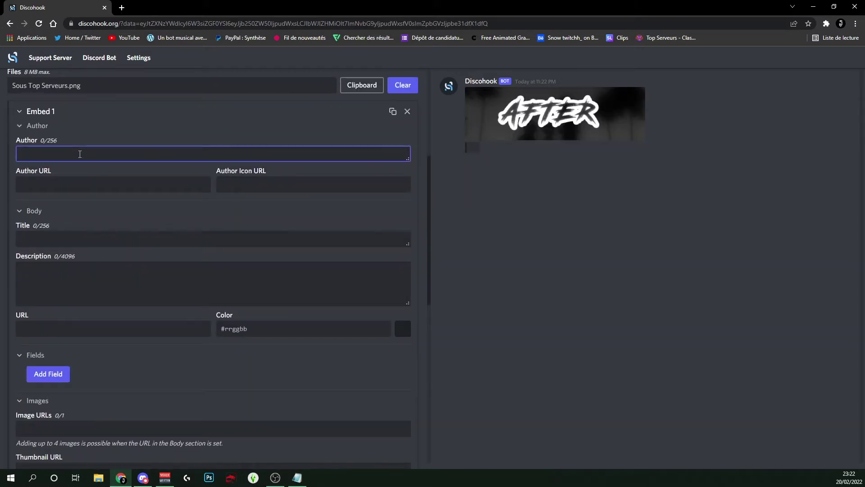
type("Nuzu")
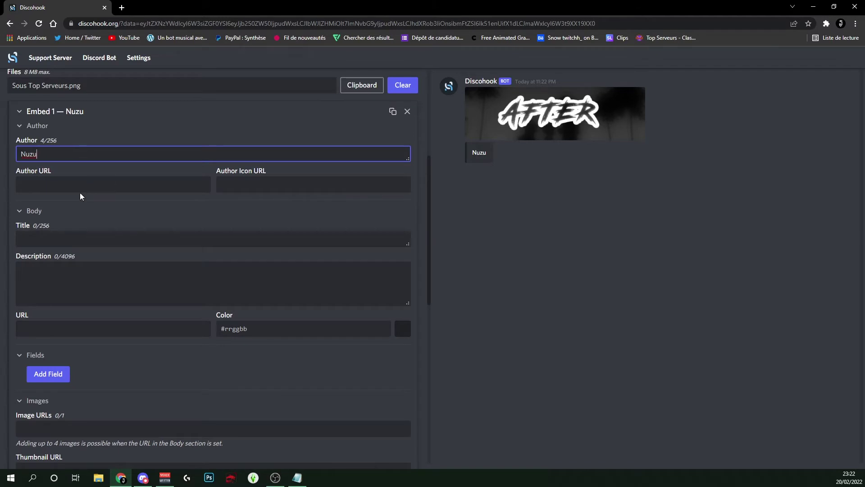
left_click(81, 190)
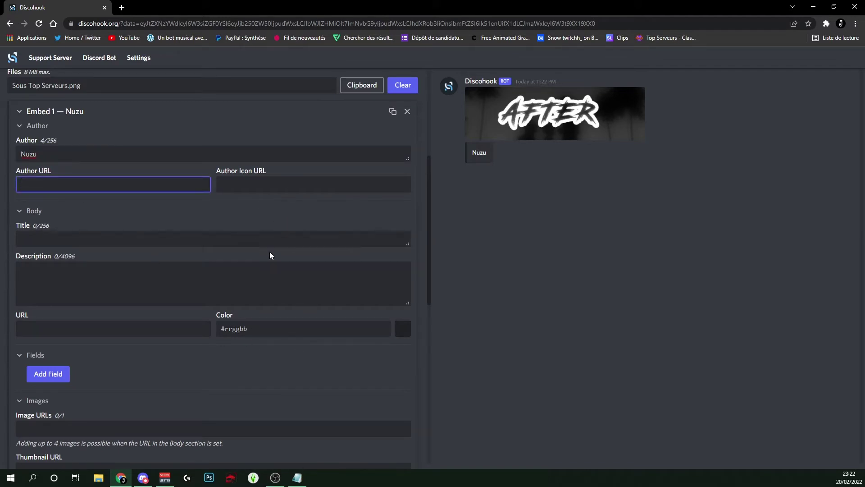
Switch to Discord and post a featured GIF in the f text channel.
left_click(142, 478)
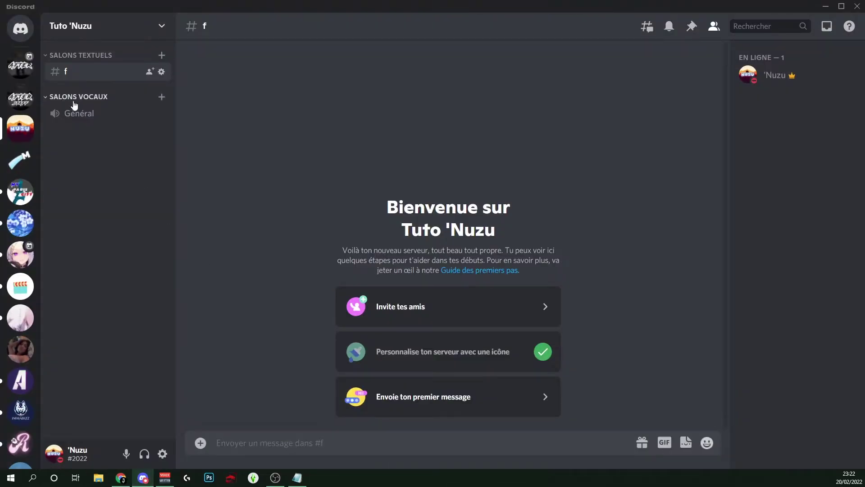
left_click(685, 442)
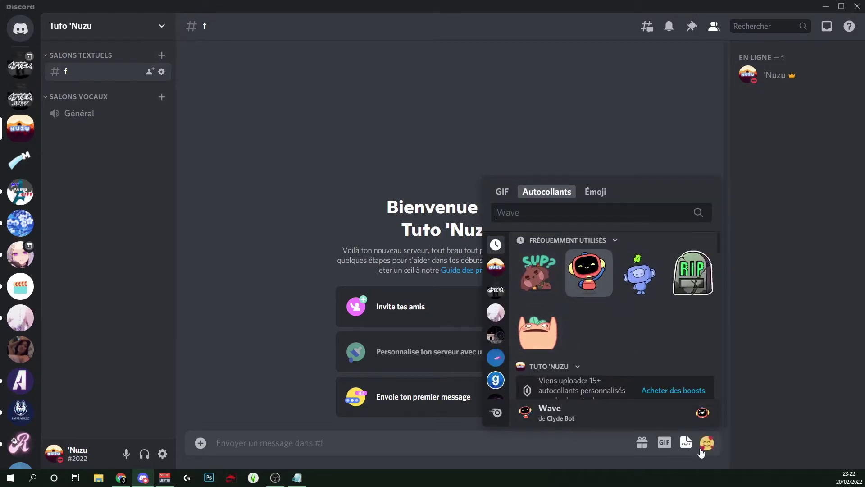
left_click(664, 442)
left_click(658, 259)
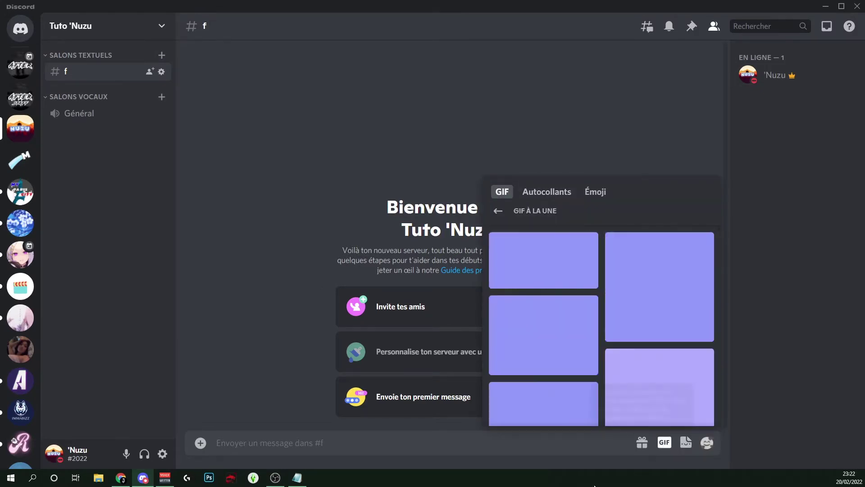
left_click(543, 260)
Copy the posted GIF's link and paste it as the embed's author icon URL in Discohook.
right_click(350, 341)
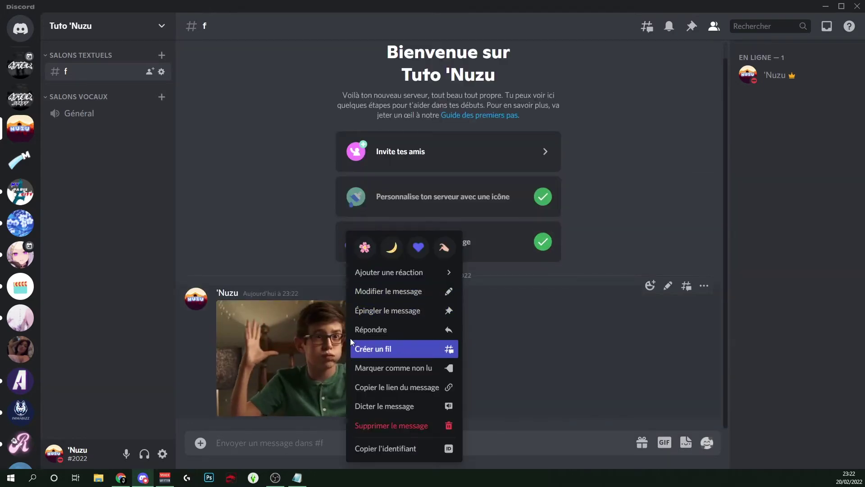
right_click(298, 383)
left_click(372, 407)
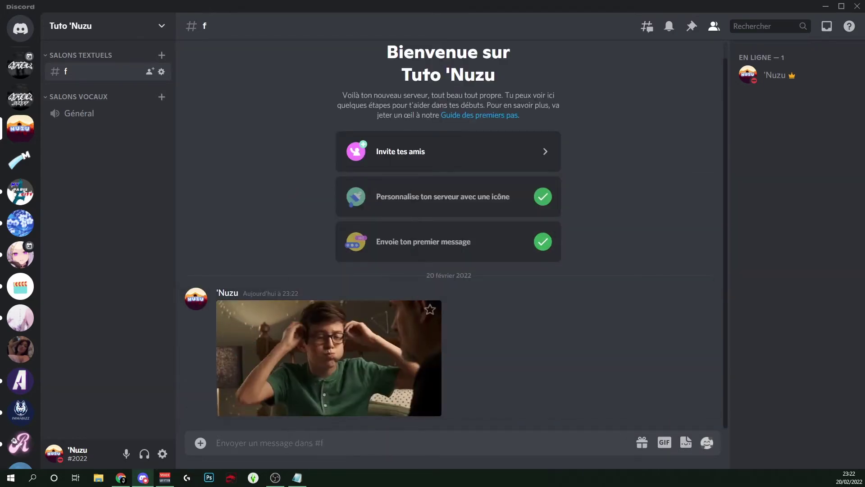
left_click(120, 478)
left_click(275, 185)
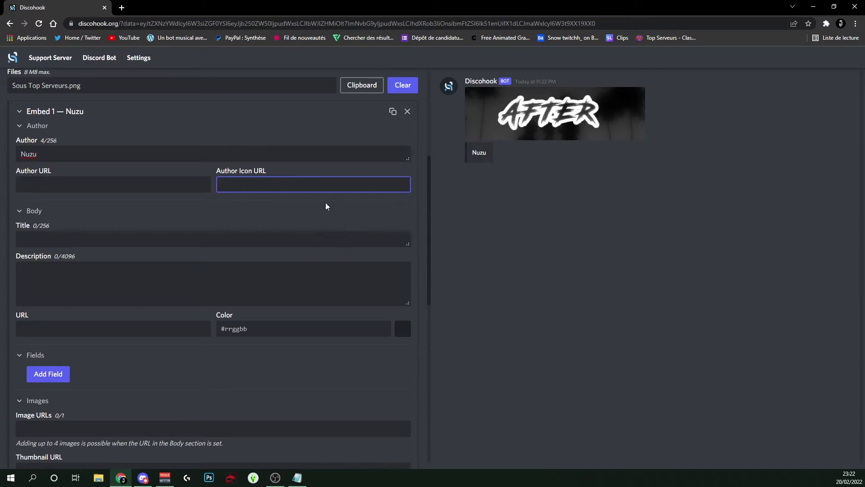
key("ctrl+v")
left_click(477, 156)
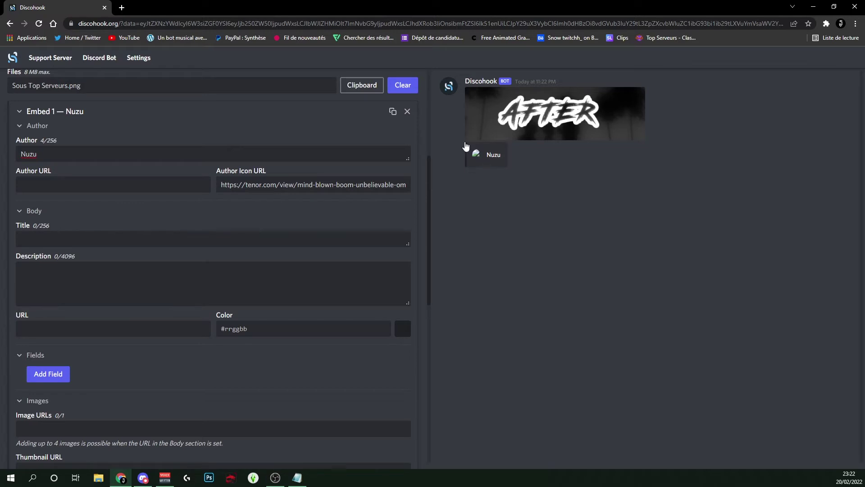
Title the embed "Tuto discord embed" and give it the description "JHFDGGFDKPGDKFHJGIHDFG".
left_click(74, 240)
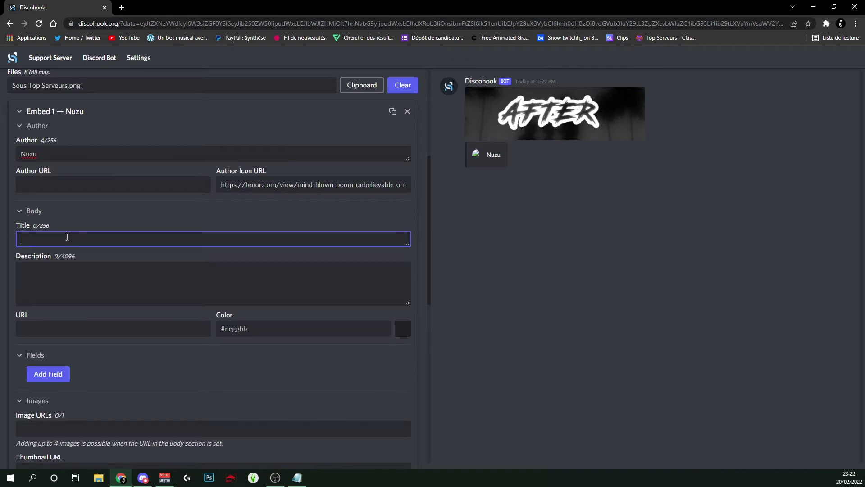
type("Tuto dis")
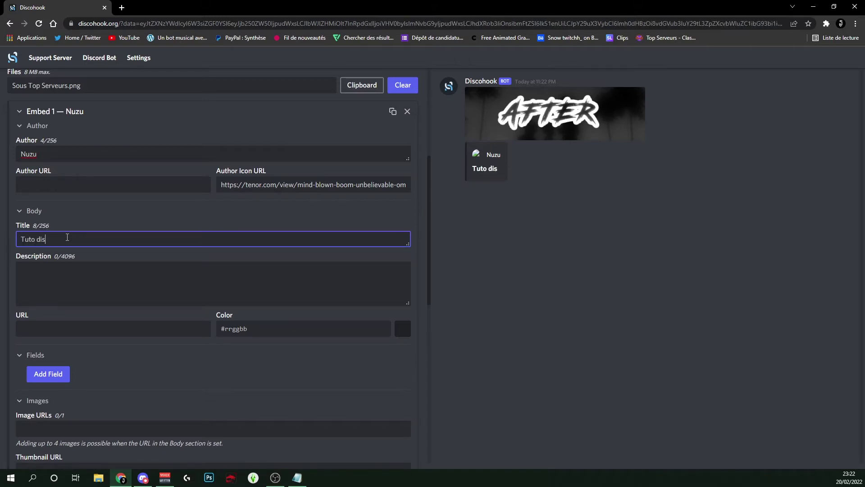
type("cord embed")
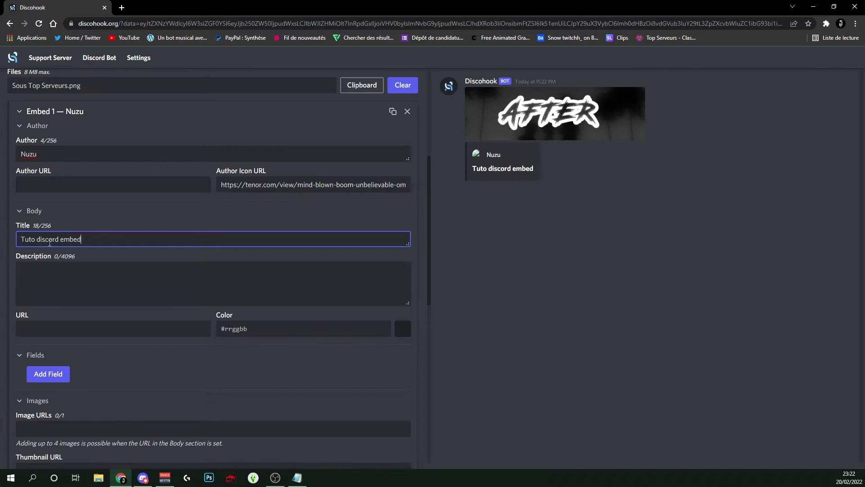
left_click(54, 275)
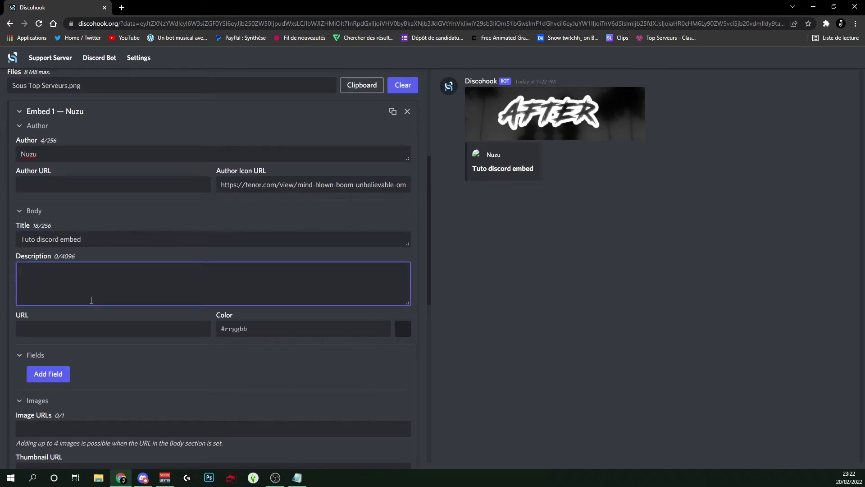
type("JHFDGGFDKPGDKFHJGIHDFG")
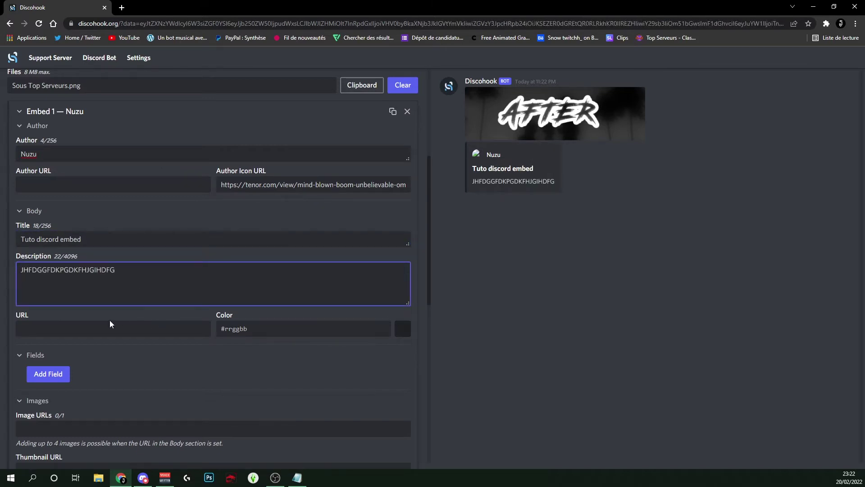
left_click(111, 328)
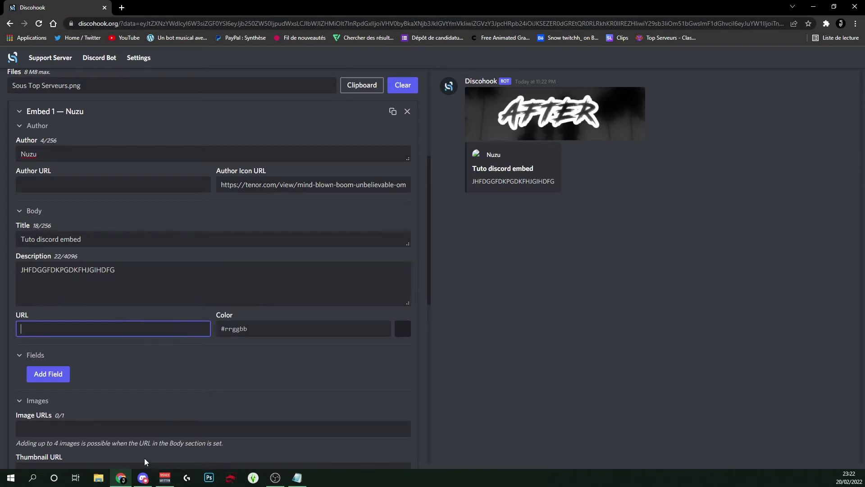
type("https://tenor.com/view/mind-blown-boom-unbelievable-omg-shocking-gif-14891179")
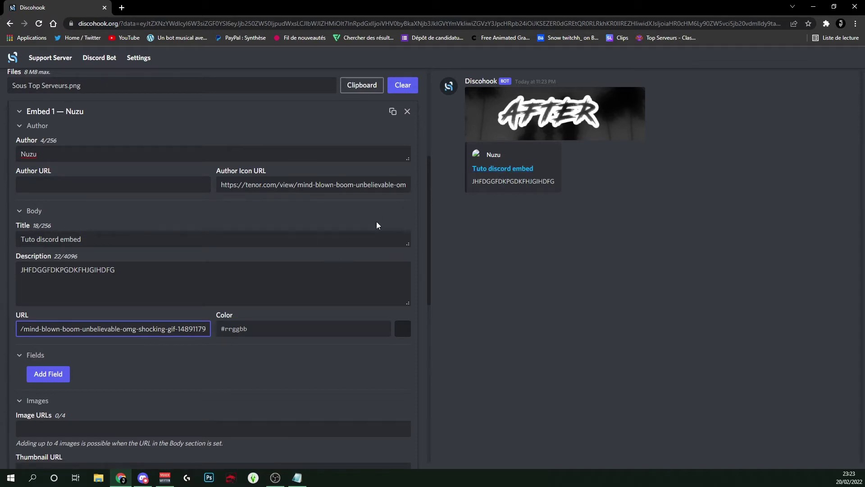
left_click(519, 173)
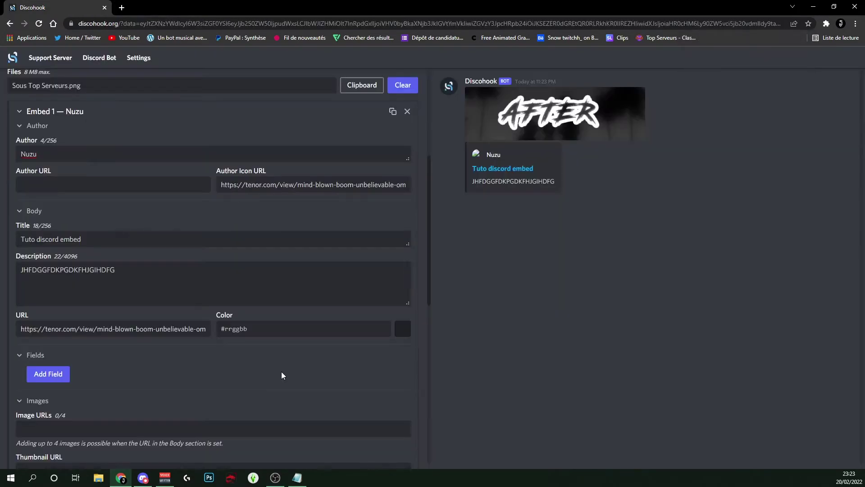
key("ctrl+w")
Set the embed's color to bright green, #29ff00.
left_click(402, 328)
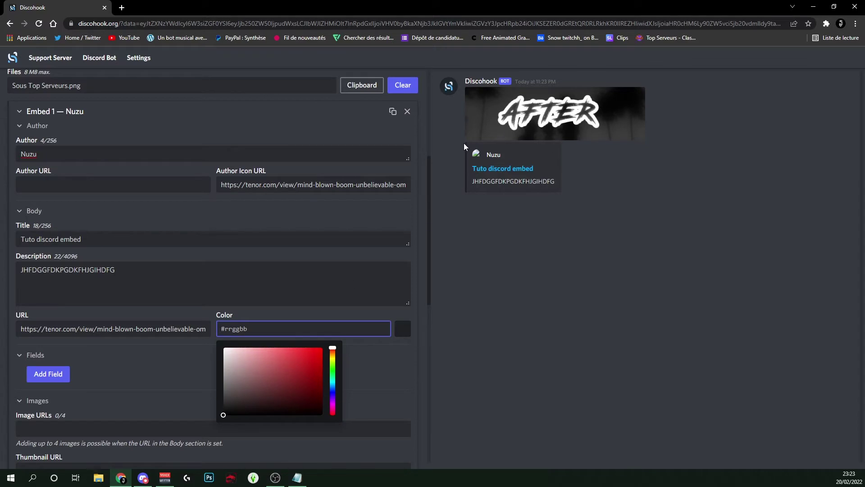
left_click(322, 347)
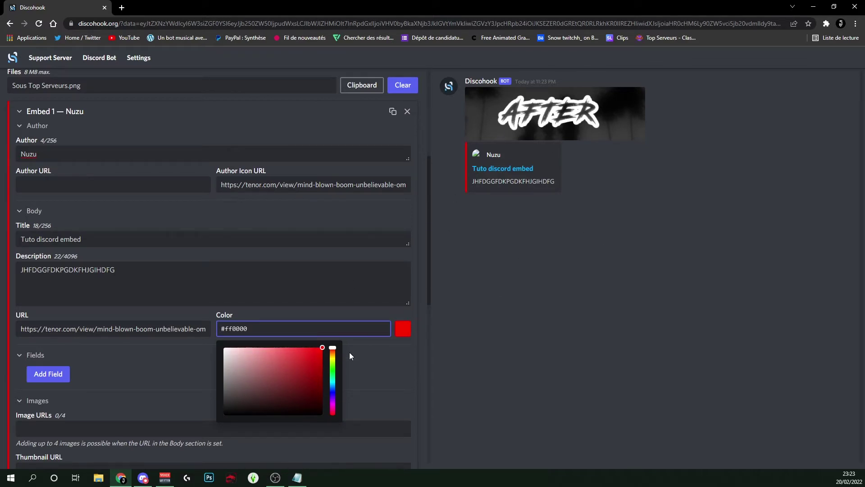
left_click_drag(341, 372, 333, 368)
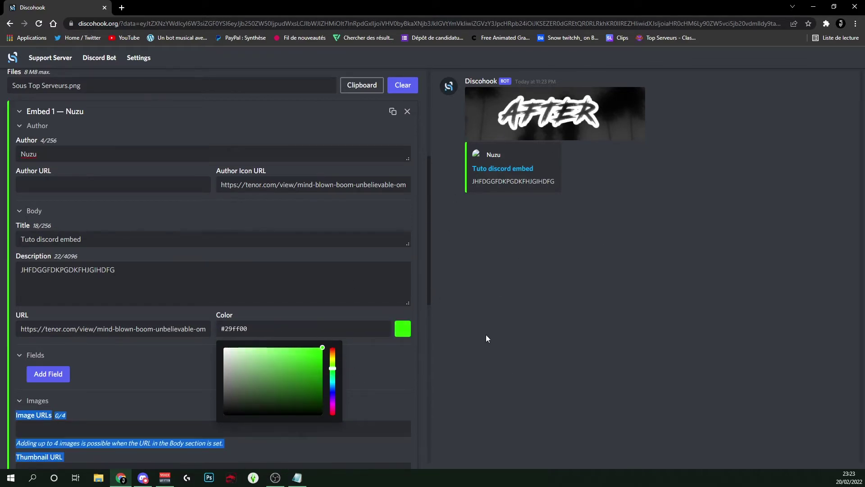
left_click(98, 381)
scroll(98, 351, "down", 2)
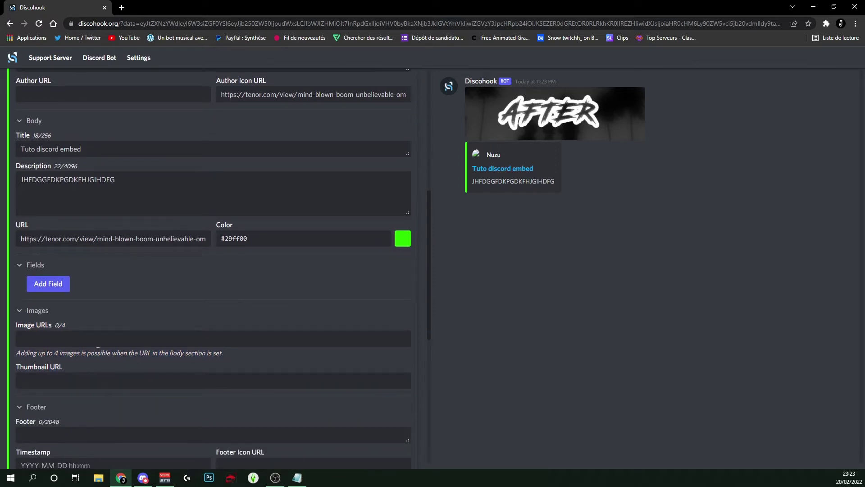
scroll(98, 350, "down", 2)
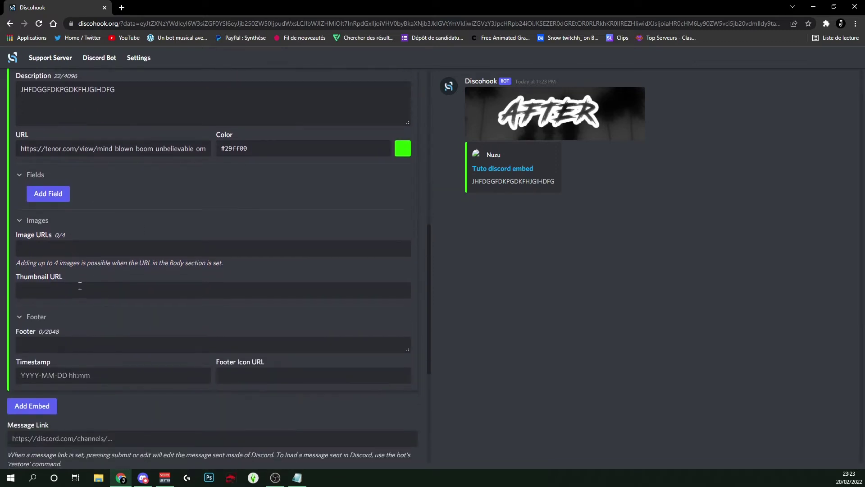
Add three fields to the embed and name them 1, 2 and 3.
left_click(49, 197)
left_click(109, 215)
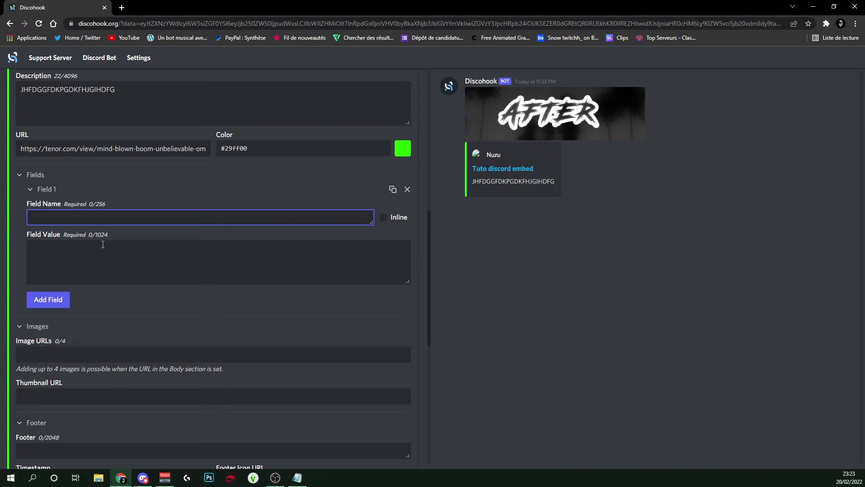
type("1")
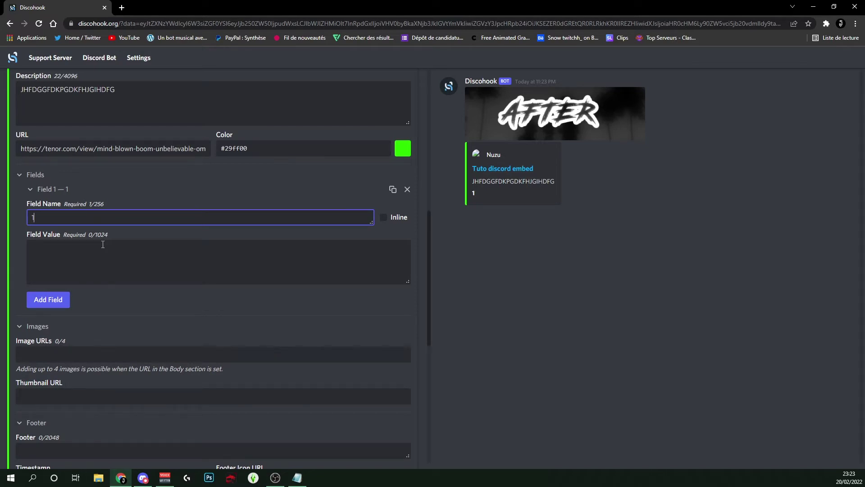
left_click(53, 302)
scroll(57, 305, "down", 3)
left_click(57, 272)
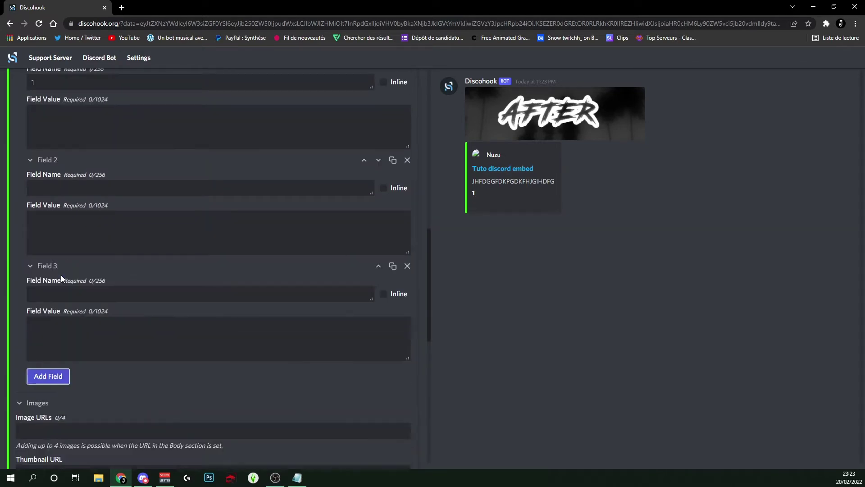
scroll(63, 283, "up", 3)
left_click(70, 320)
type("2")
scroll(70, 317, "down", 2)
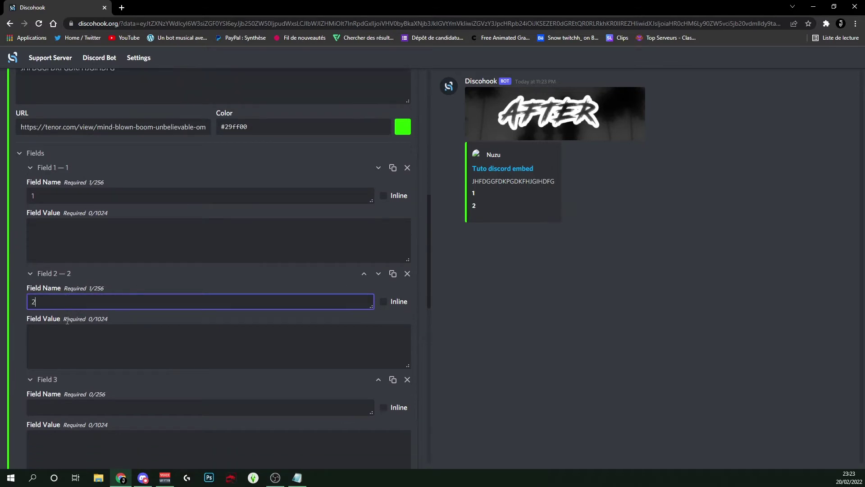
left_click(71, 344)
type("3")
Make all three embed fields inline.
scroll(135, 322, "up", 3)
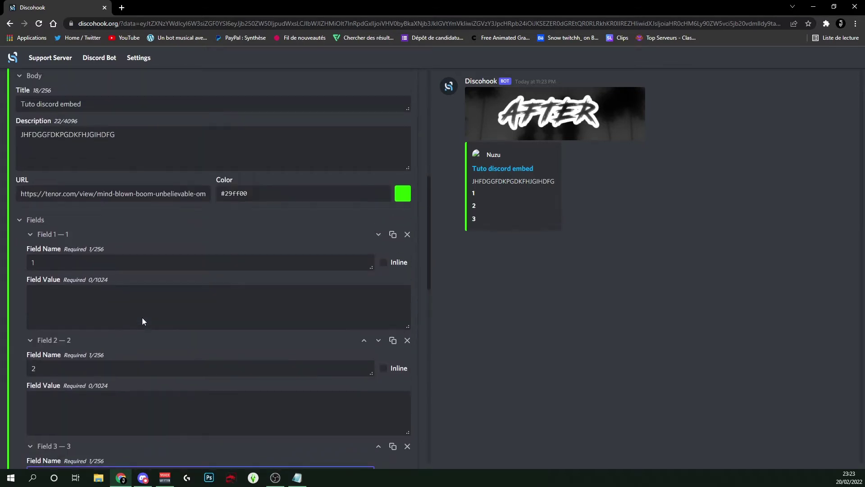
left_click(384, 368)
left_click(406, 262)
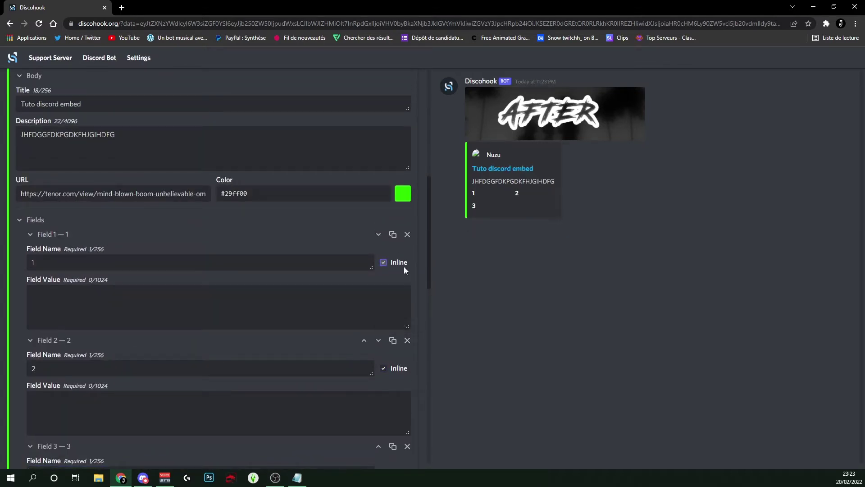
scroll(401, 264, "down", 5)
left_click(397, 249)
Set the values of fields 1, 2 and 3 to "ldlld", "kdlj,kdj" and "ldjjdk" respectively.
scroll(211, 267, "up", 3)
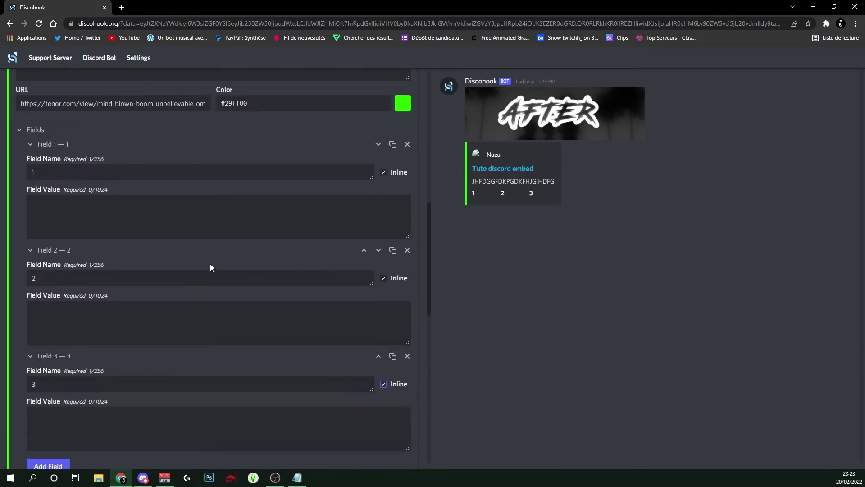
left_click(84, 321)
left_click(111, 225)
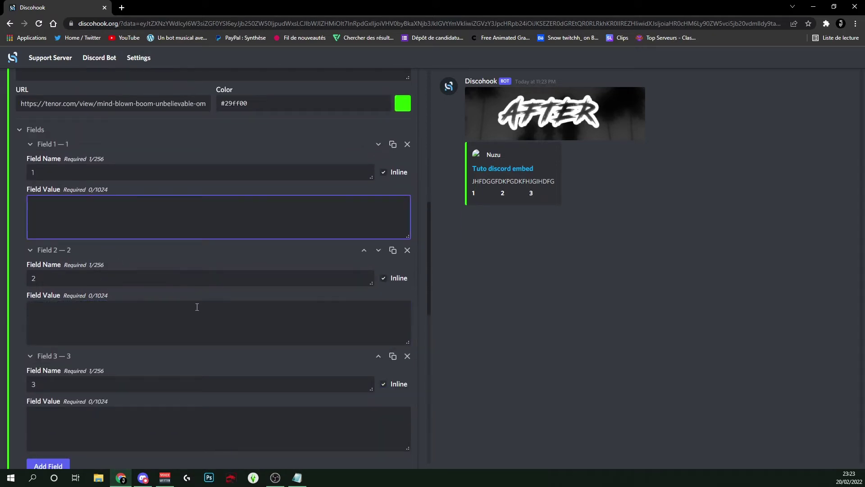
type("ldlld")
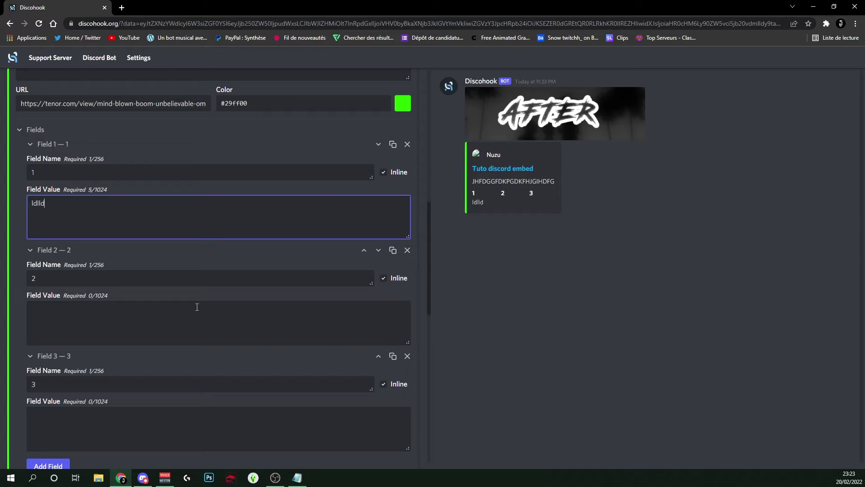
left_click(178, 320)
type("kdlj,kdj")
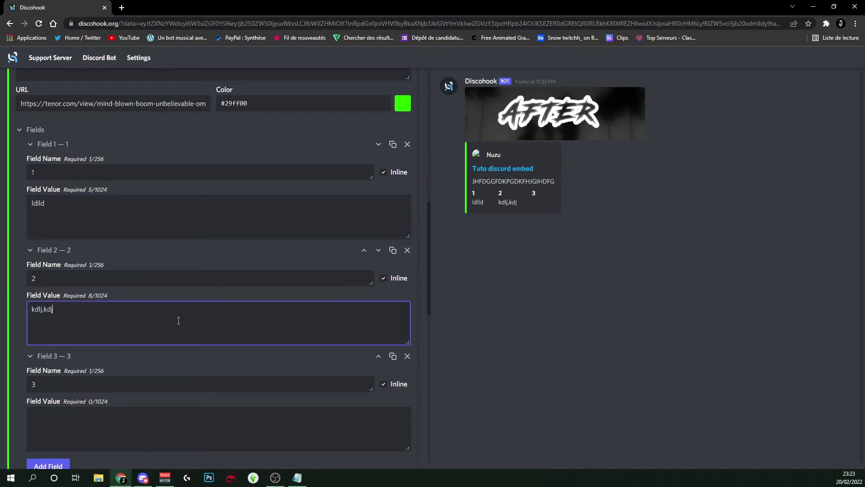
left_click(116, 412)
type("ldjjdk")
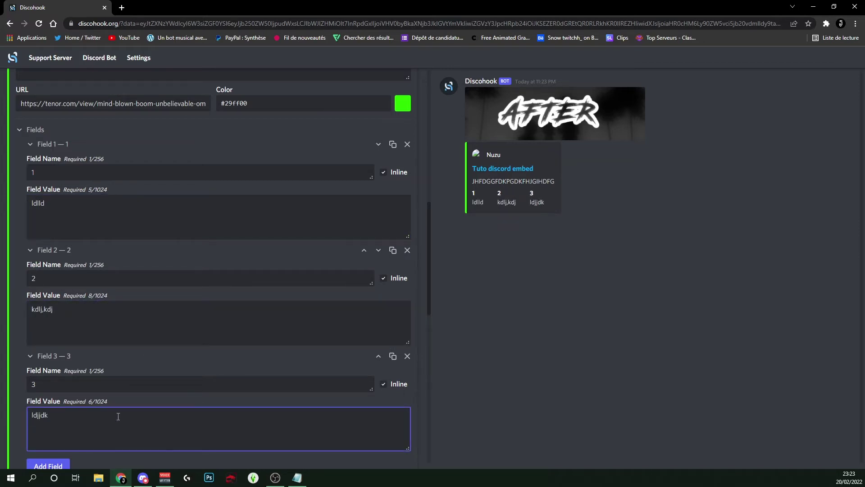
Switch to Discord, post the white cat GIF from the favorites in channel f, and copy its link.
scroll(177, 374, "down", 2)
scroll(178, 373, "down", 3)
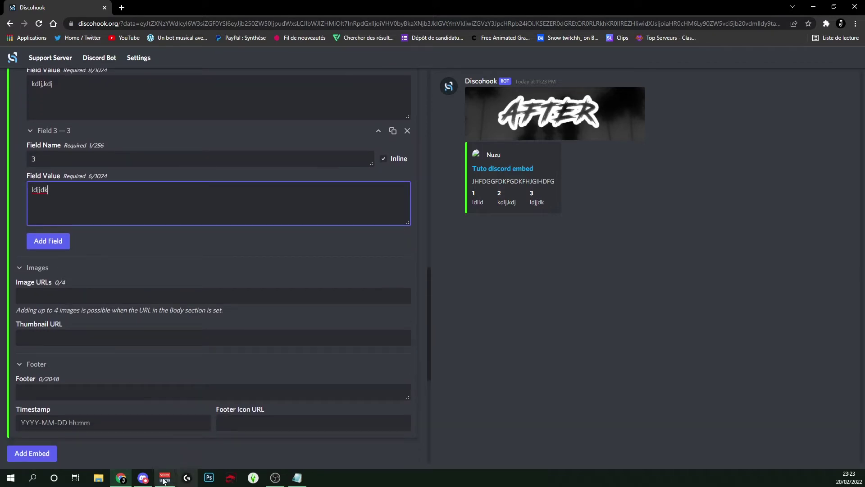
left_click(143, 478)
left_click(685, 442)
left_click(666, 444)
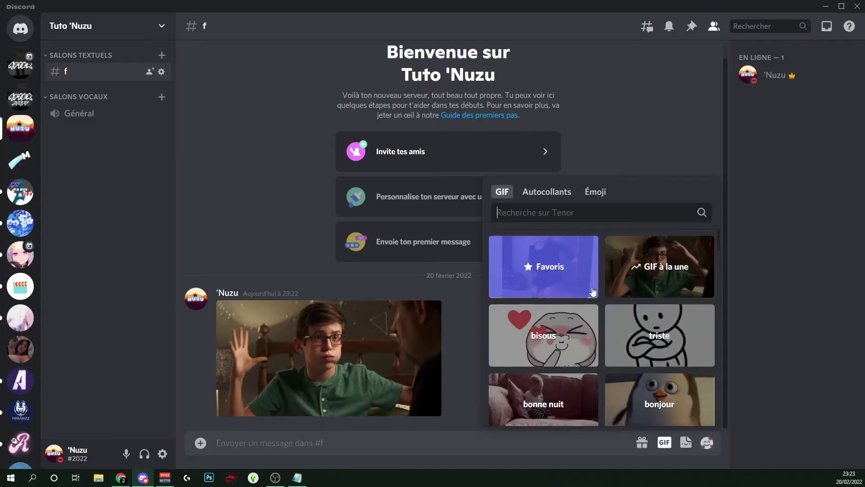
left_click(543, 264)
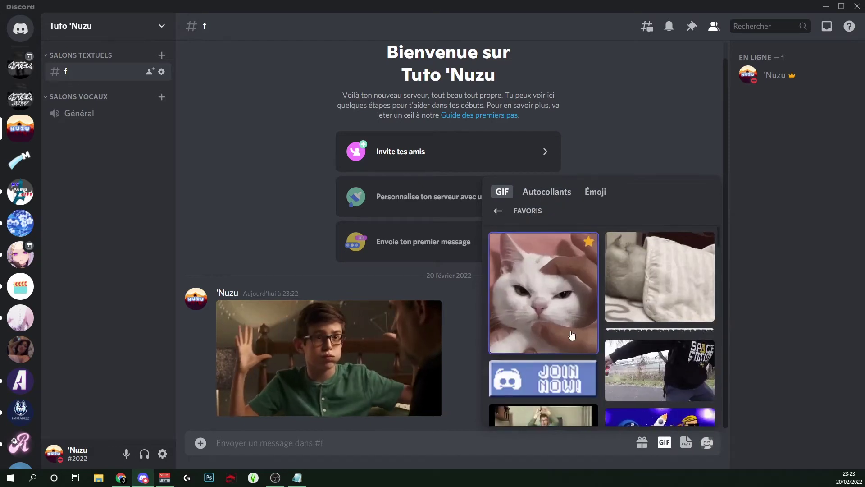
left_click(543, 293)
right_click(308, 358)
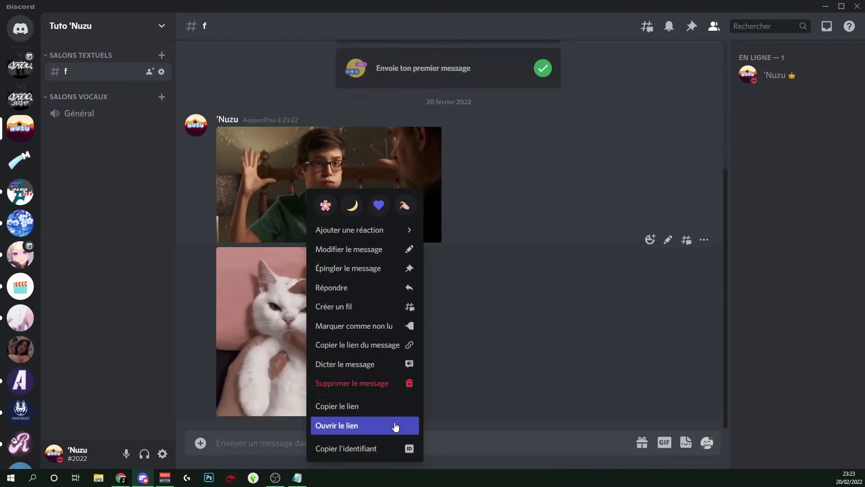
left_click(396, 426)
left_click(122, 477)
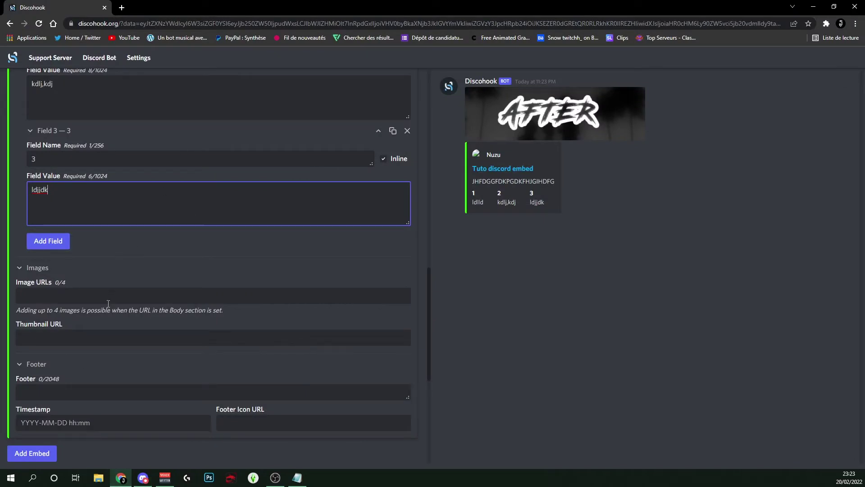
left_click_drag(47, 280, 15, 281)
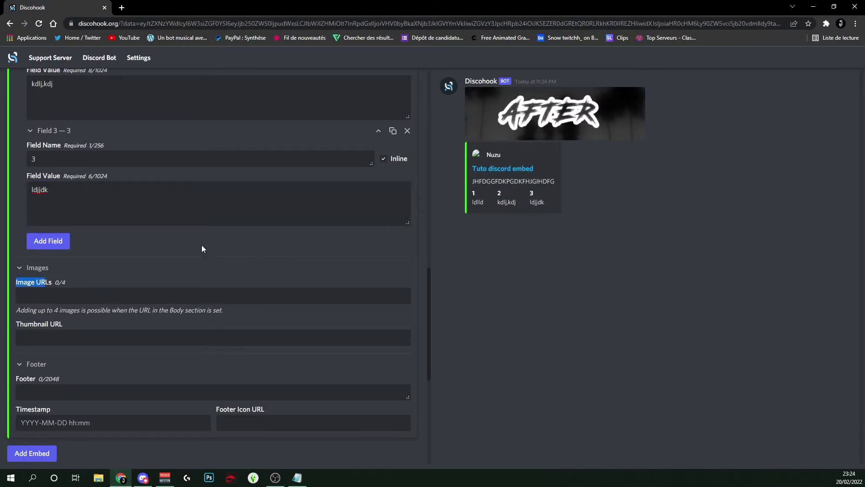
left_click(165, 296)
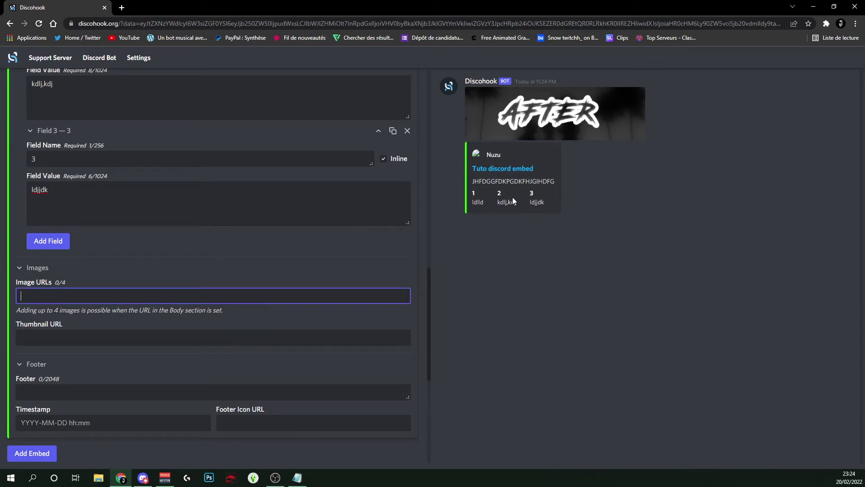
type("https://tenor.com/view/angry-cat-instant-gif-24474761")
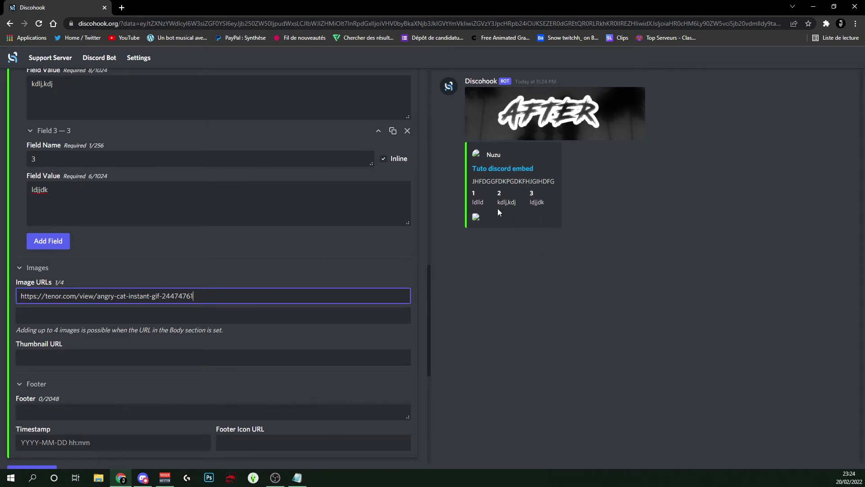
Switch to Discord, post the anime hug GIF from the favorites in channel f, and copy its link.
left_click(143, 477)
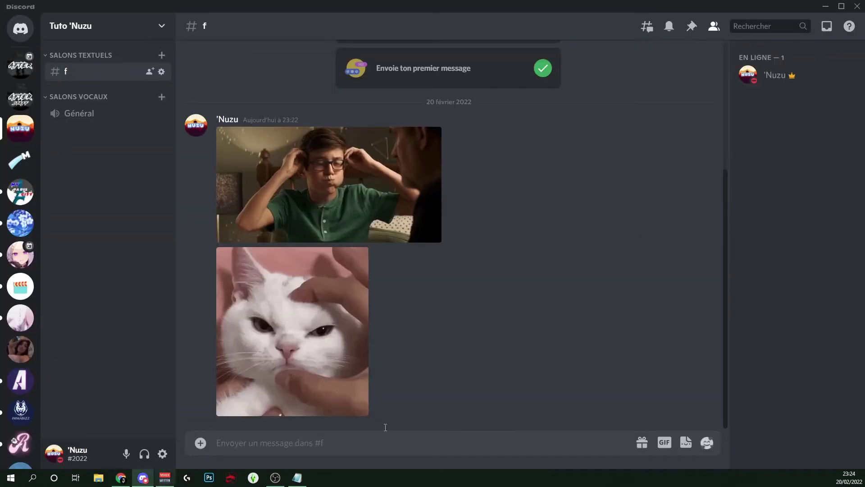
left_click(665, 442)
left_click(566, 285)
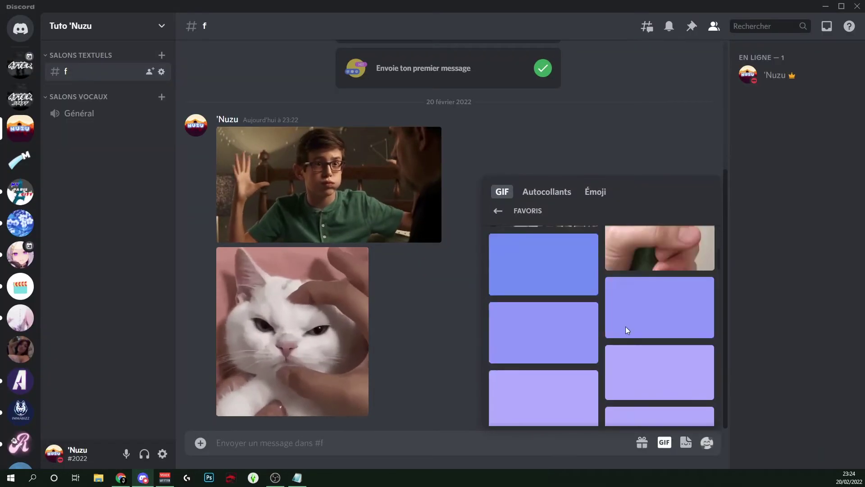
scroll(625, 326, "down", 10)
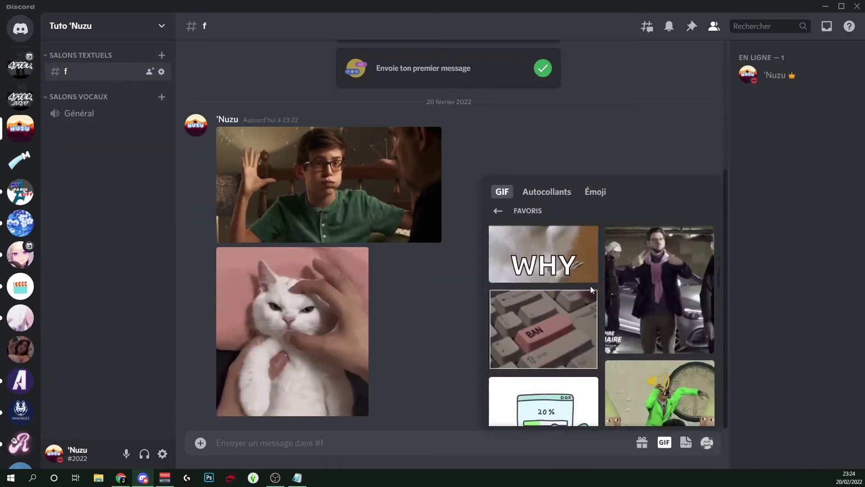
scroll(592, 294, "up", 8)
left_click(595, 322)
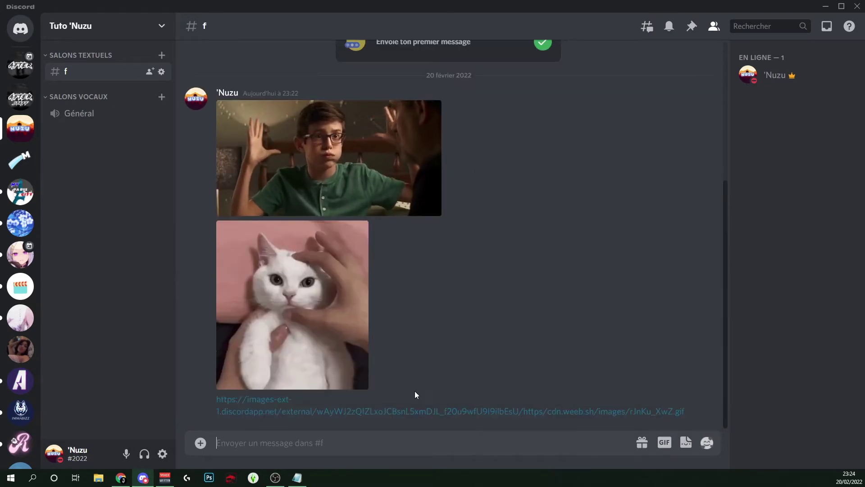
right_click(312, 356)
left_click(371, 406)
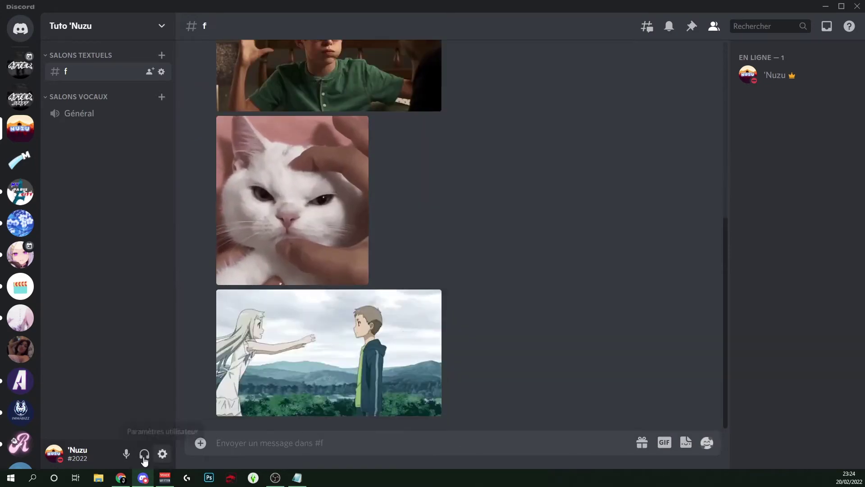
left_click(121, 478)
key("ctrl+a")
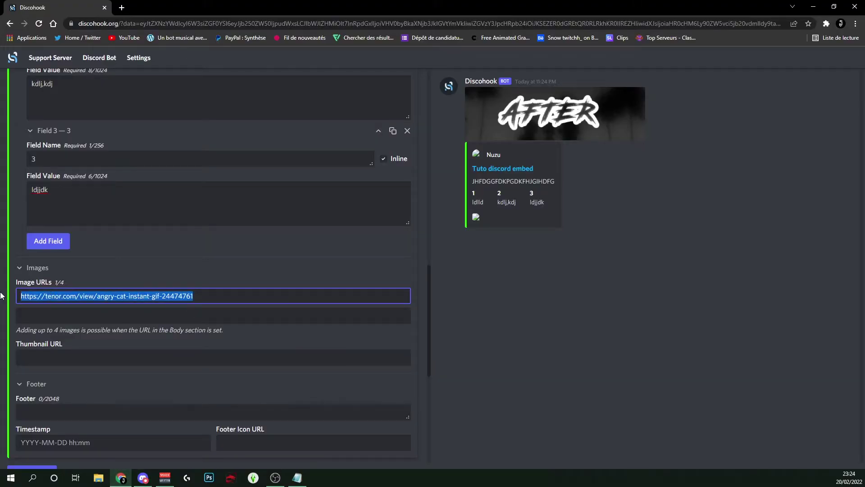
type("https://cdn.weeb.sh/images/rJnKu_XwZ.gif")
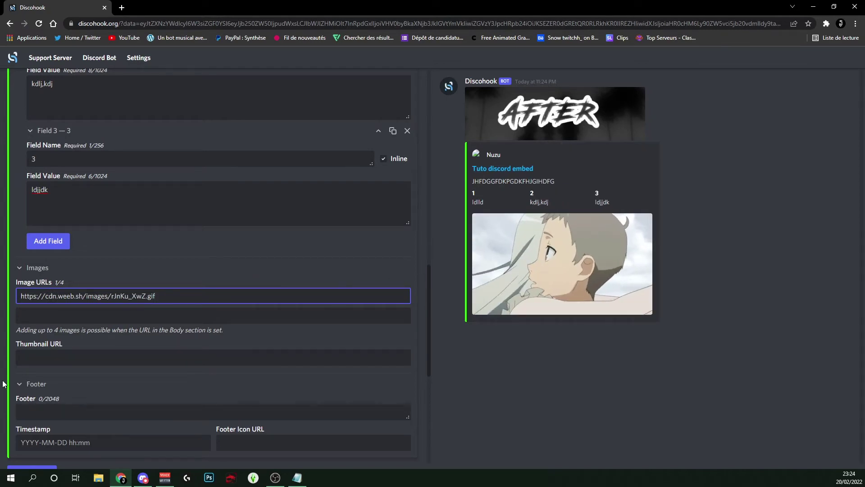
Switch to Discord, upload the Banniere image from the Béhance folder to channel f, and copy its link.
left_click(148, 480)
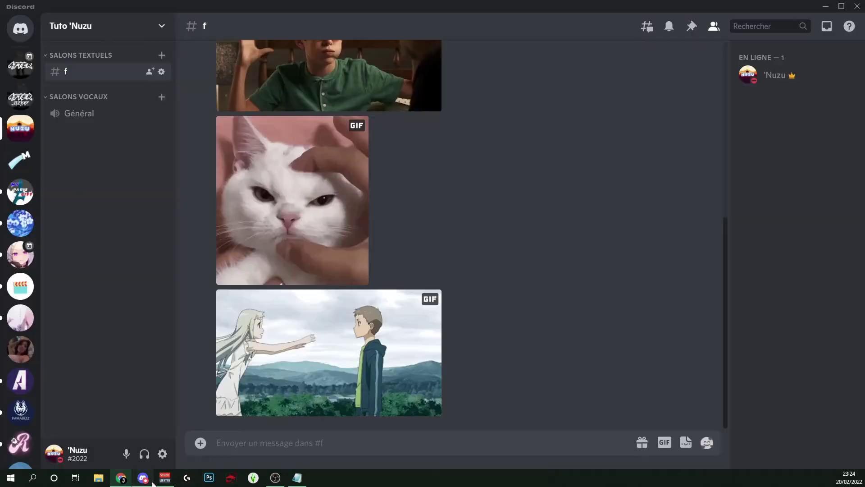
left_click(201, 442)
left_click(226, 357)
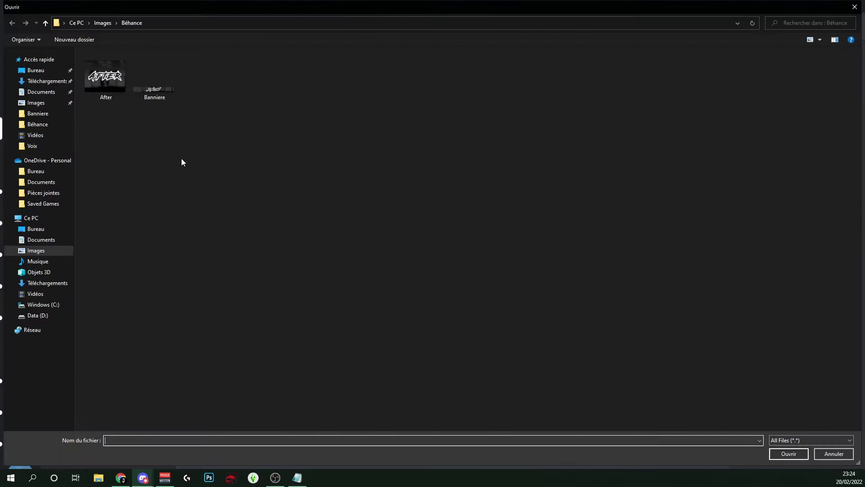
double_click(142, 84)
key("Return")
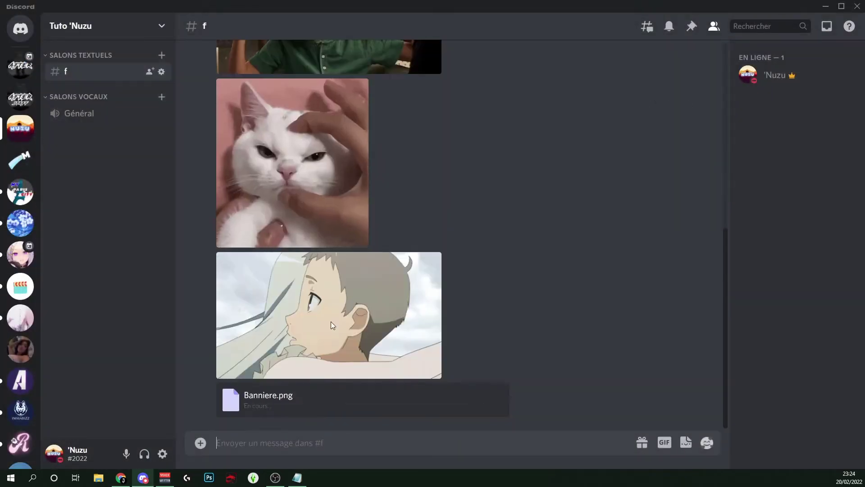
right_click(348, 402)
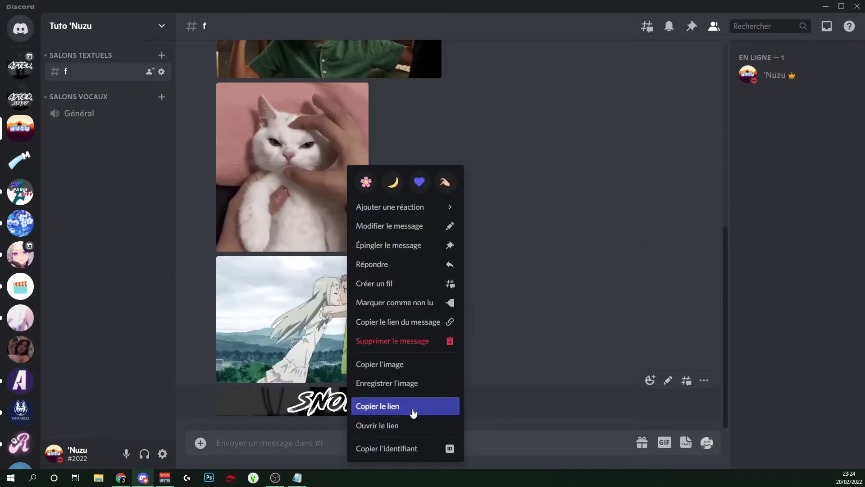
left_click(412, 408)
In Discohook, paste the Banniere.png link as the embed's second image URL and as its thumbnail URL.
key("alt+Tab")
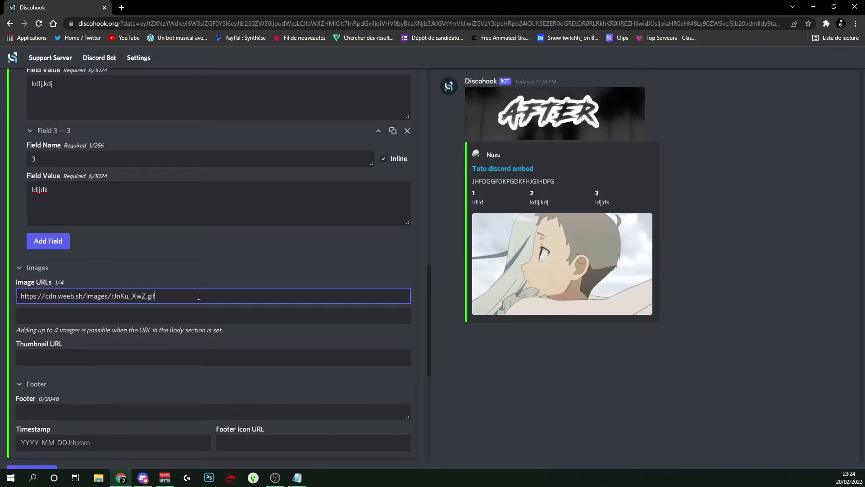
left_click(245, 315)
key("ctrl+v")
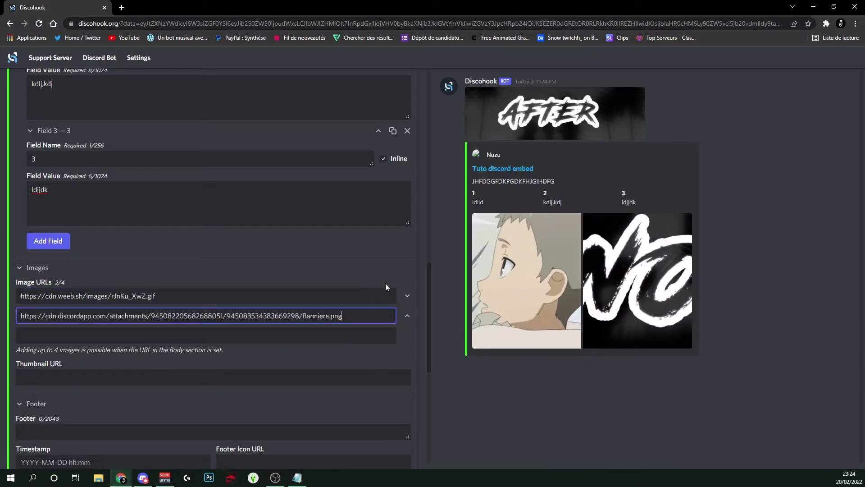
left_click_drag(61, 368, 64, 366)
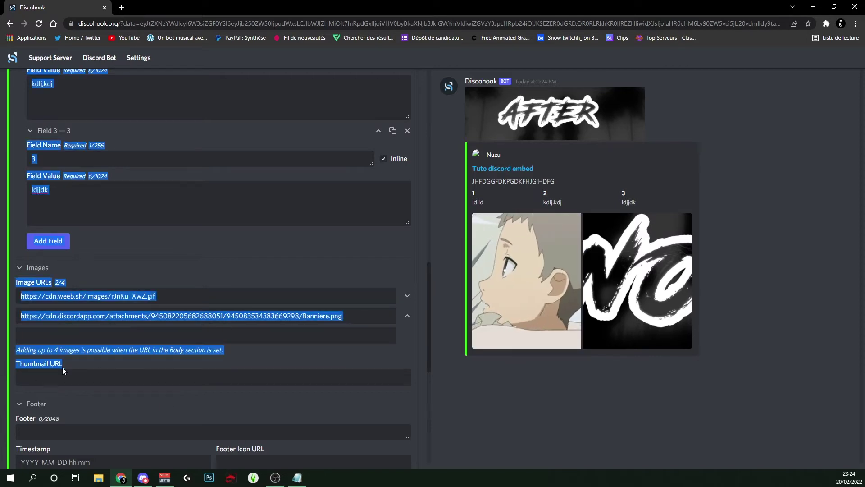
left_click(55, 382)
key("ctrl+v")
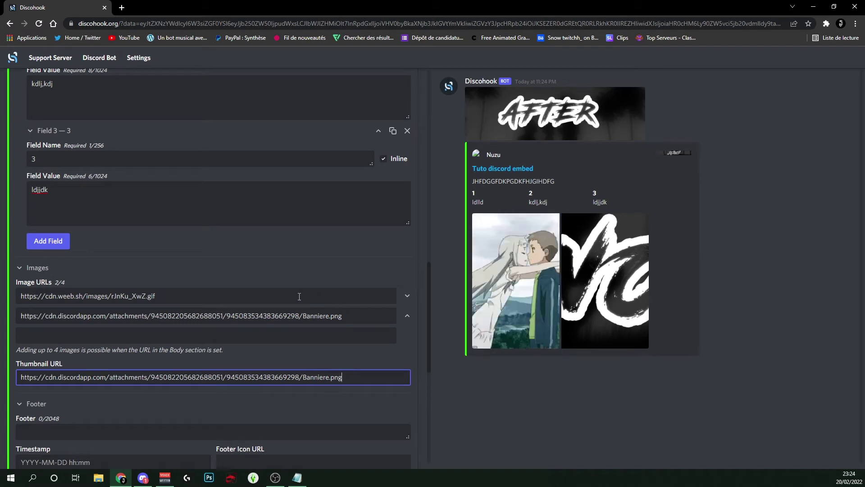
left_click_drag(299, 297, 2, 301)
key("ctrl+c")
triple_click(271, 377)
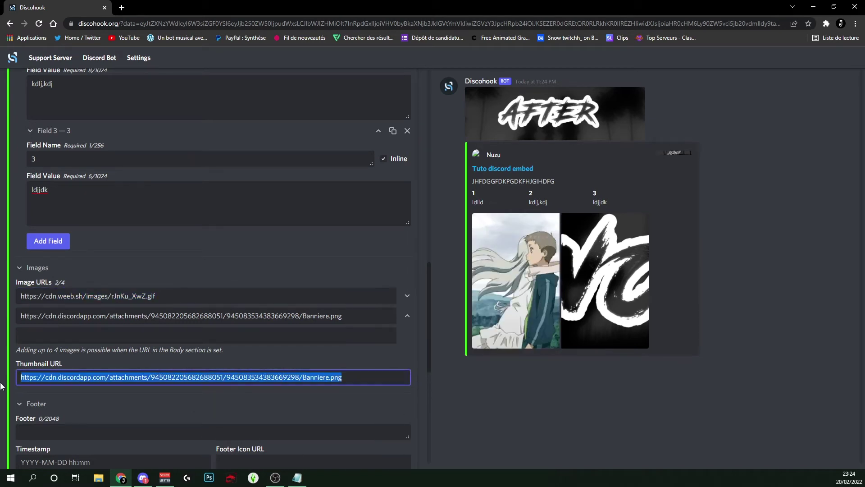
key("ctrl+v")
scroll(222, 285, "down", 5)
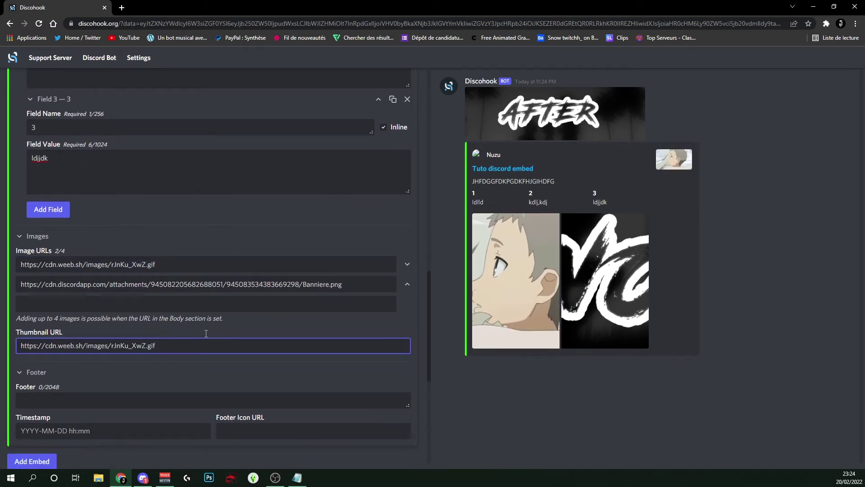
left_click(60, 204)
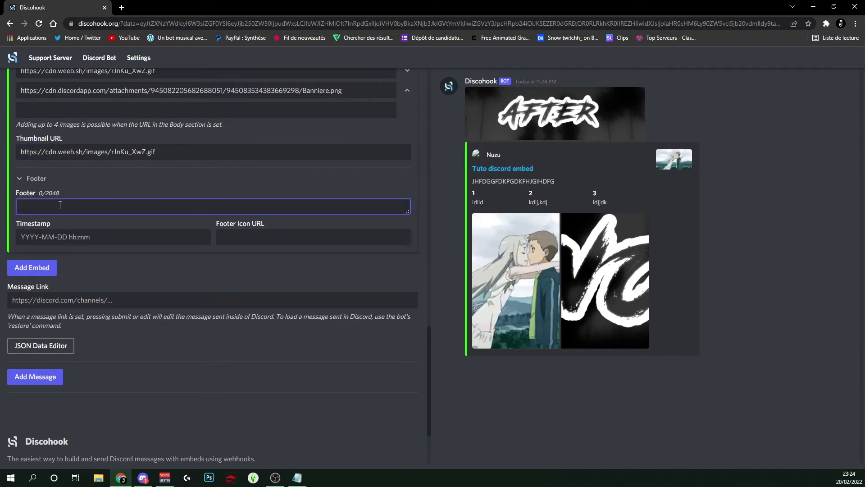
type("Nuzu")
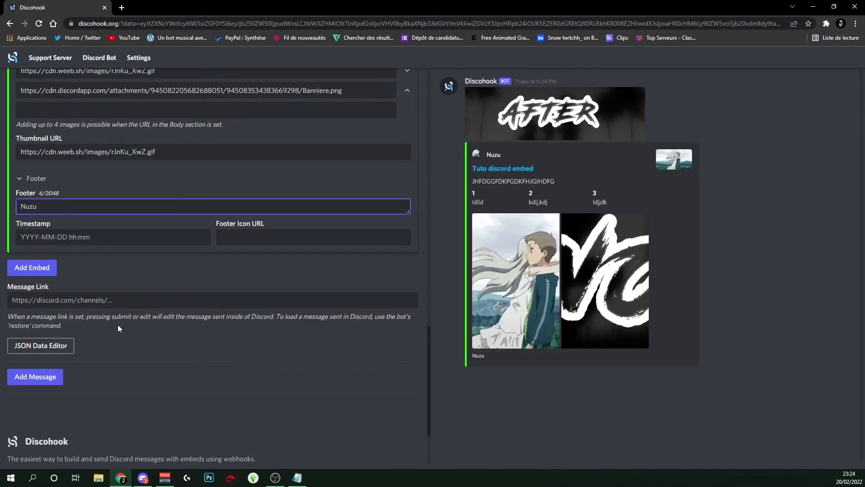
left_click(61, 242)
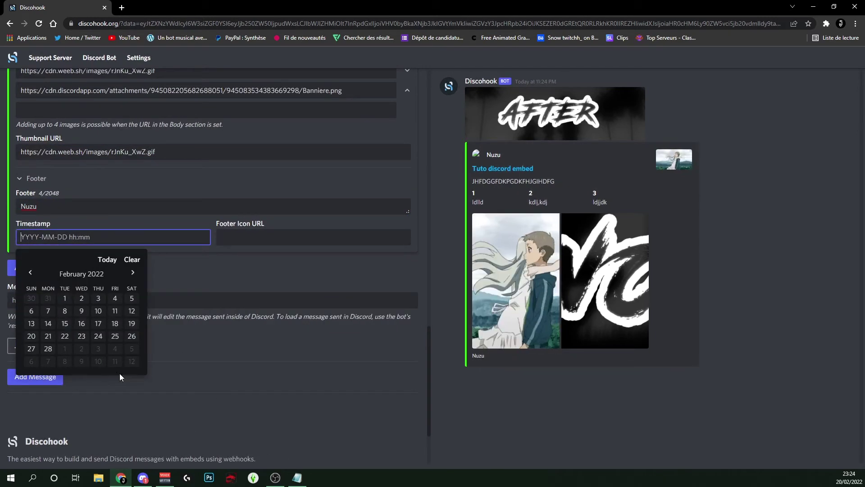
left_click(47, 349)
left_click_drag(489, 356, 525, 359)
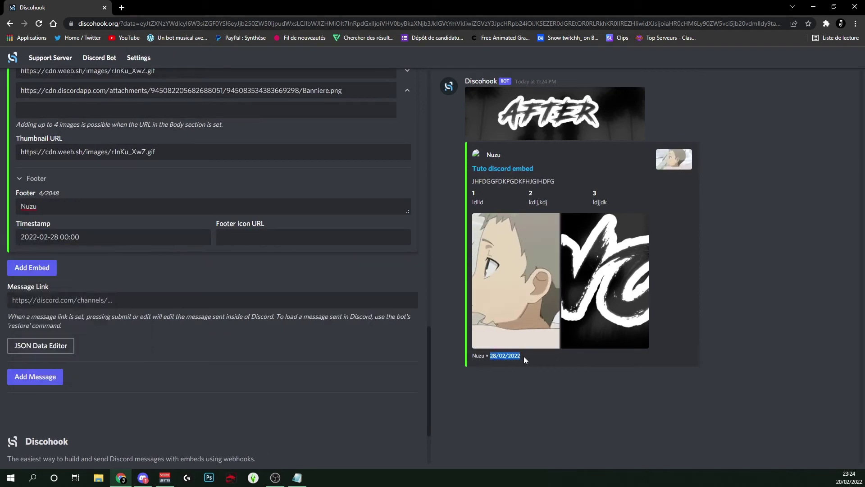
left_click(316, 237)
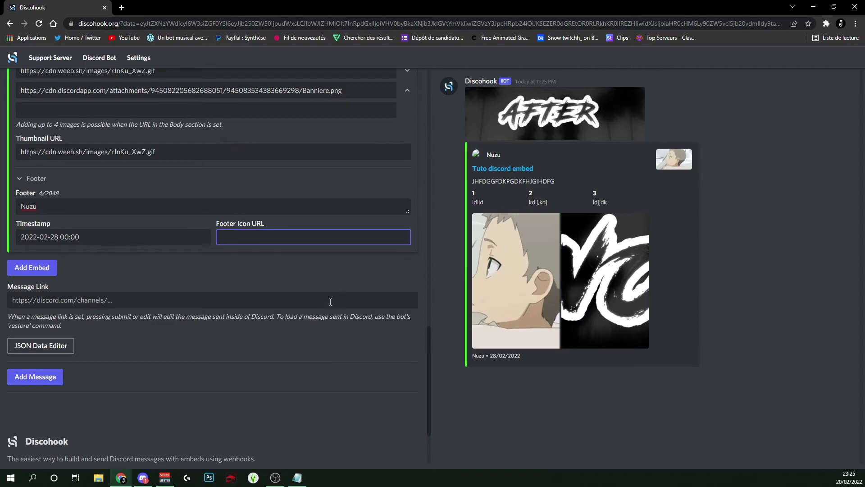
key("ctrl+v")
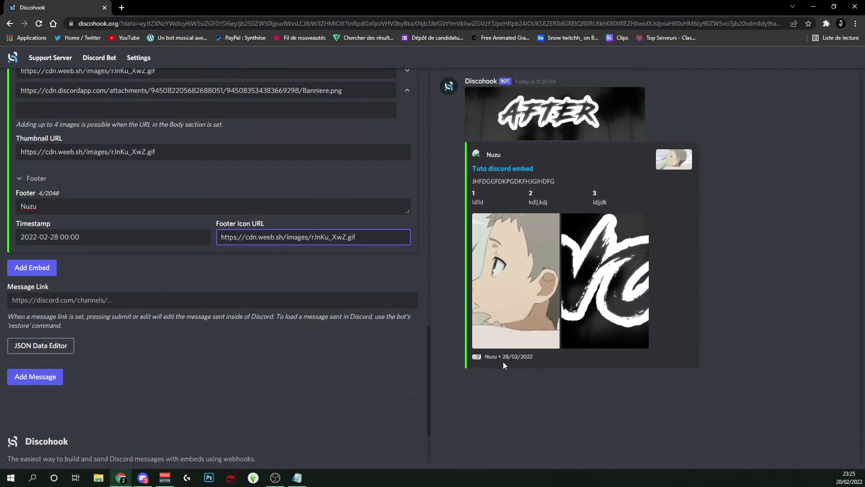
Switch to Discord and create a webhook in the server's integration settings.
scroll(225, 203, "up", 15)
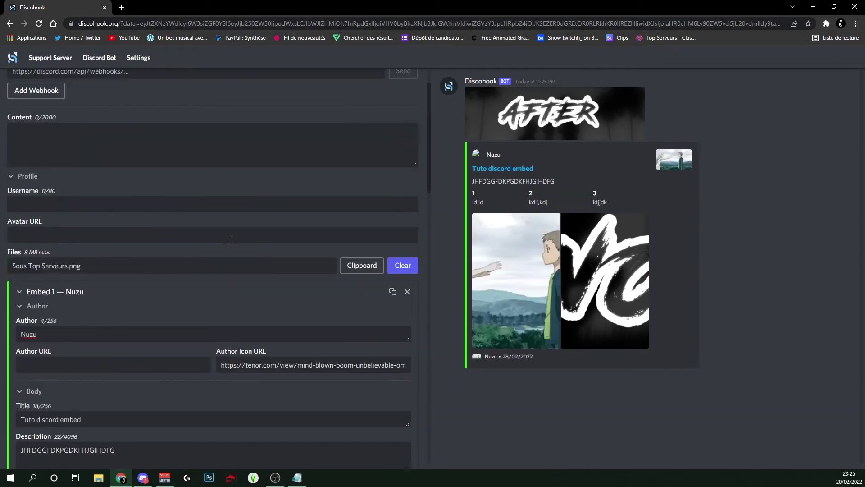
left_click(230, 239)
scroll(230, 239, "up", 1)
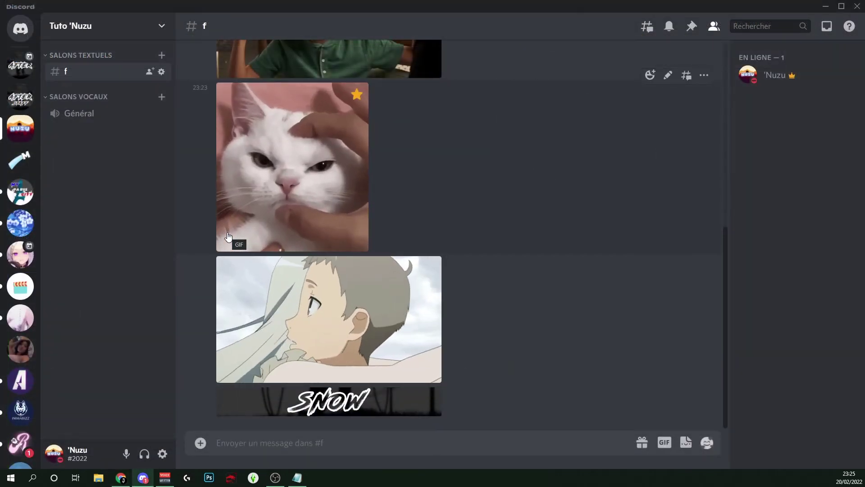
left_click(130, 27)
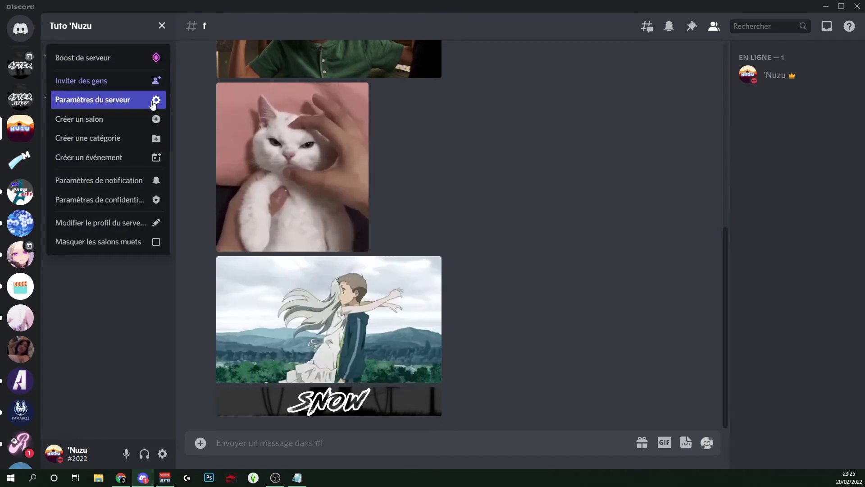
left_click(153, 103)
left_click(194, 144)
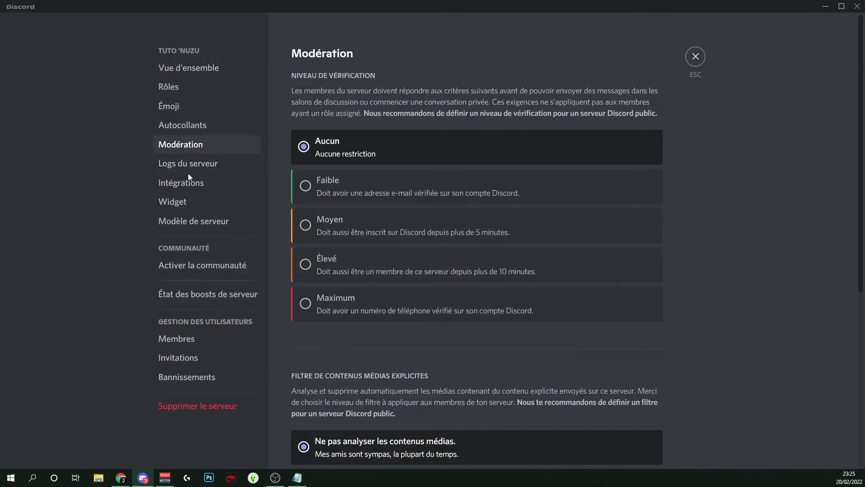
left_click(188, 181)
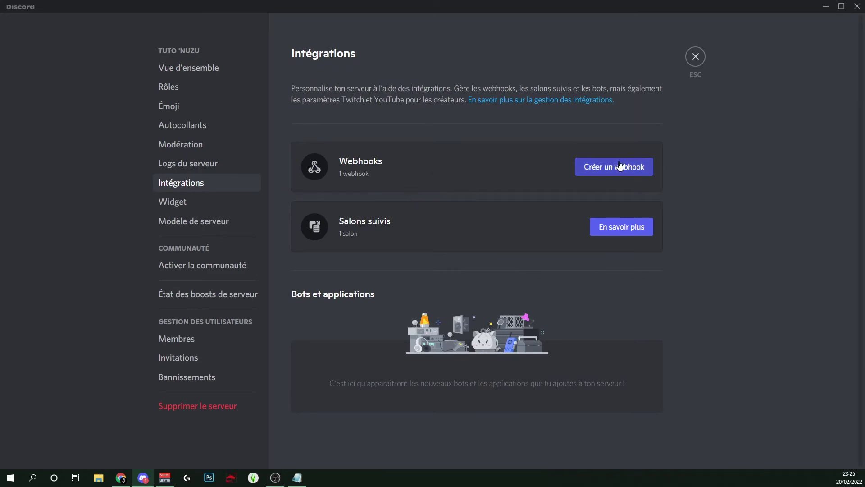
left_click(620, 166)
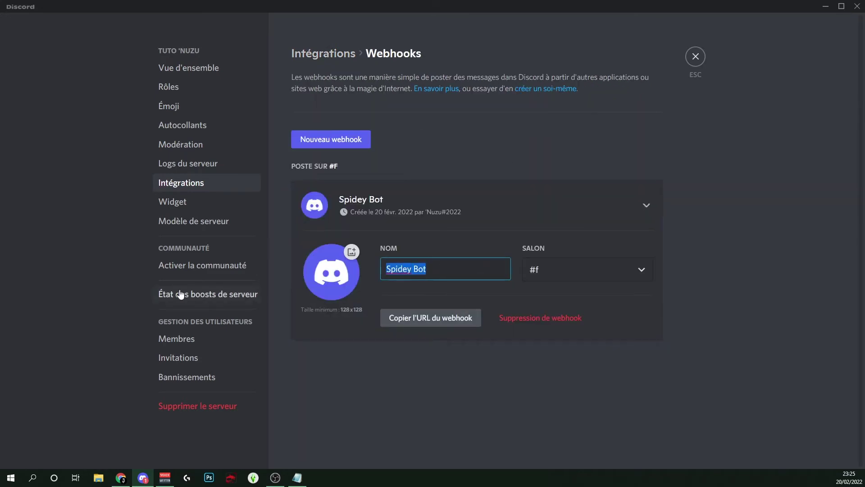
Name the webhook jdkfkjdfkdf, give it the After image as avatar, keep channel #f, and save the changes.
type("jdkfkjdfkdf")
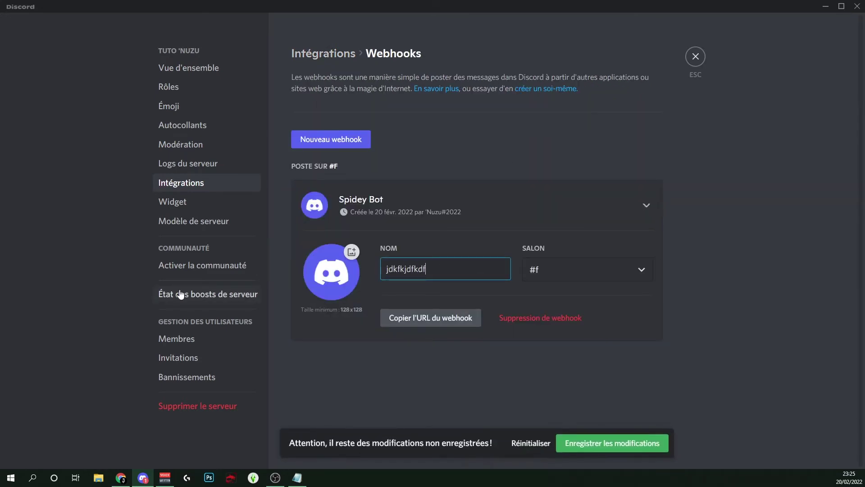
left_click(331, 272)
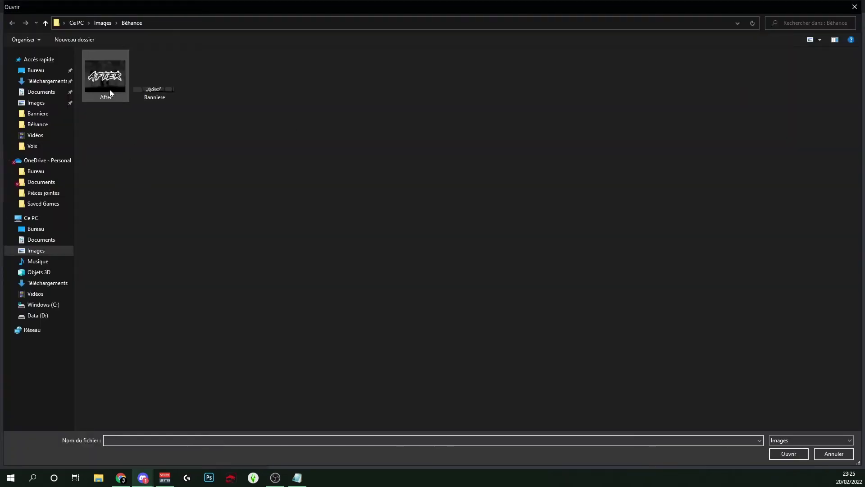
double_click(110, 89)
left_click(600, 270)
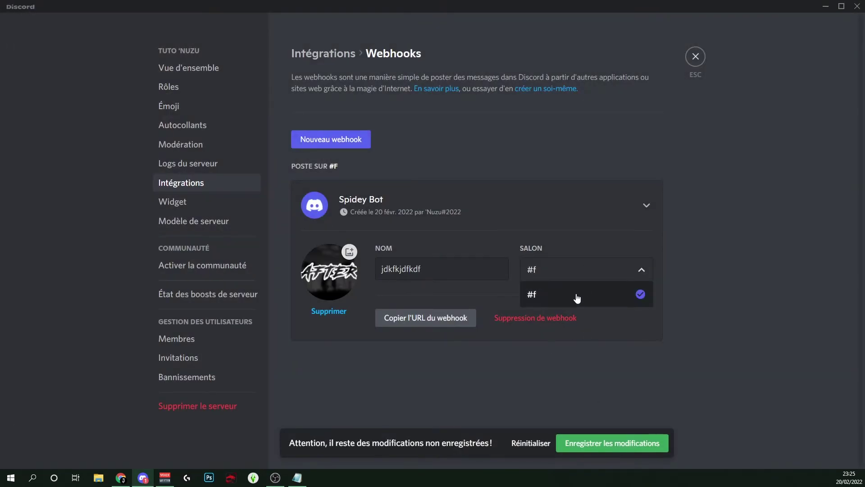
left_click(577, 297)
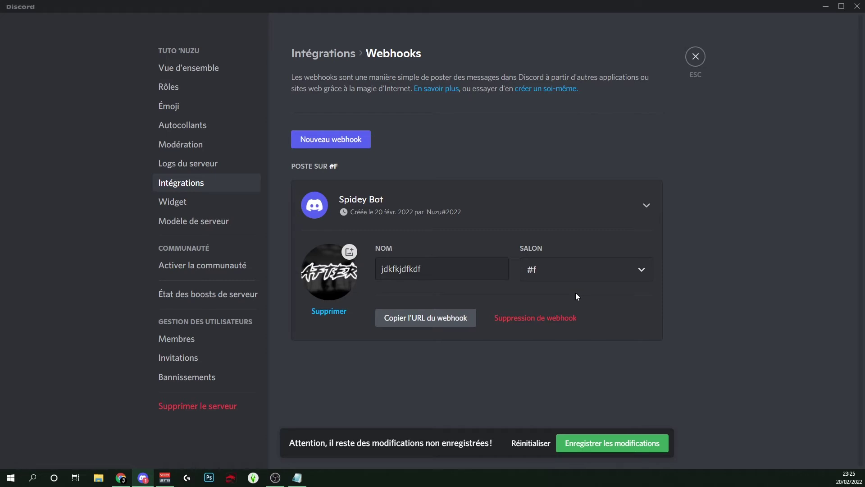
left_click(628, 442)
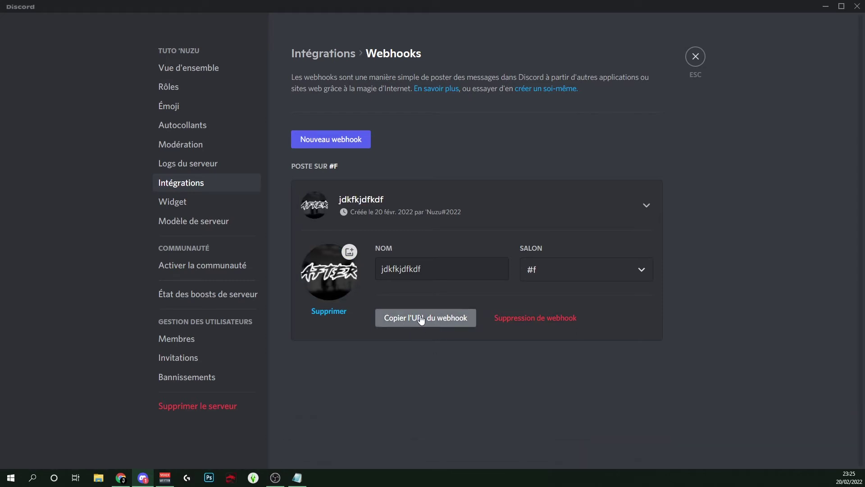
Copy the webhook's URL and paste it into Discohook as the Webhook URL.
left_click(421, 319)
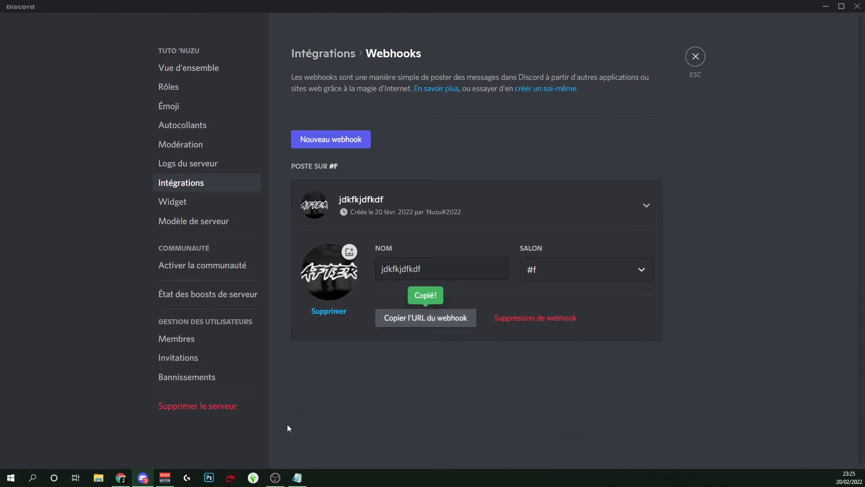
left_click(121, 477)
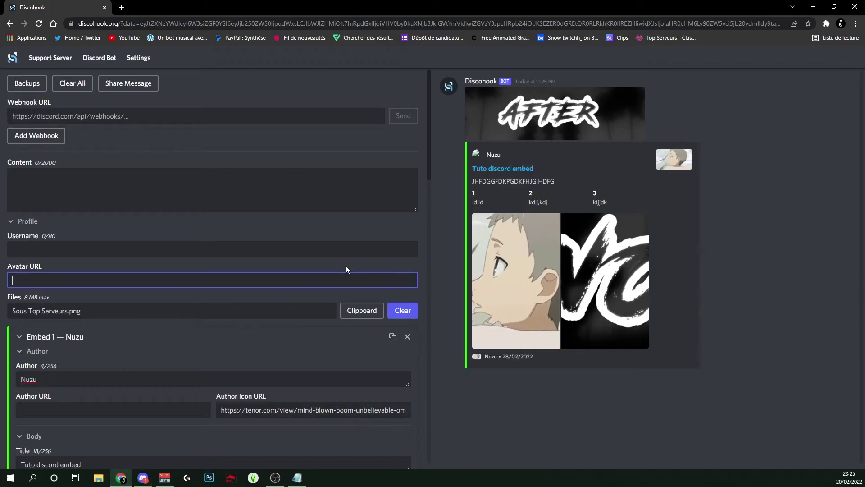
left_click(115, 114)
key("ctrl+v")
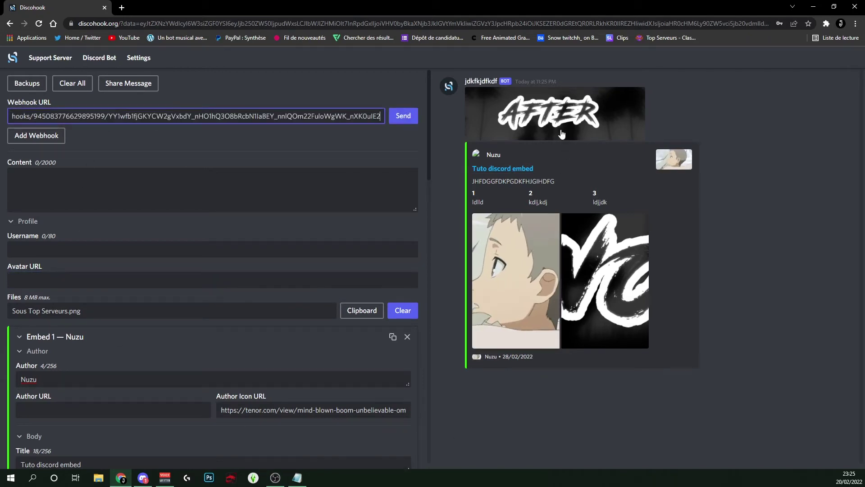
left_click_drag(463, 81, 508, 81)
left_click(460, 85)
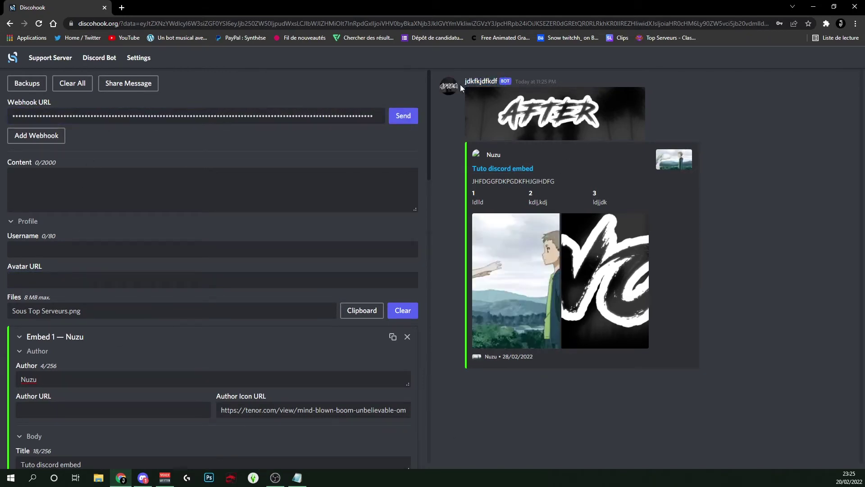
Send the message through the webhook, and return to channel f in Discord to view it.
left_click(403, 116)
key("alt+Tab")
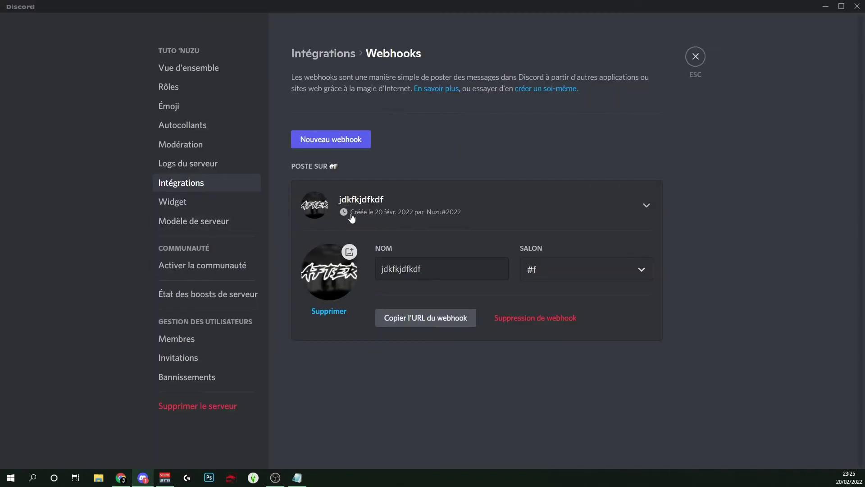
left_click(691, 61)
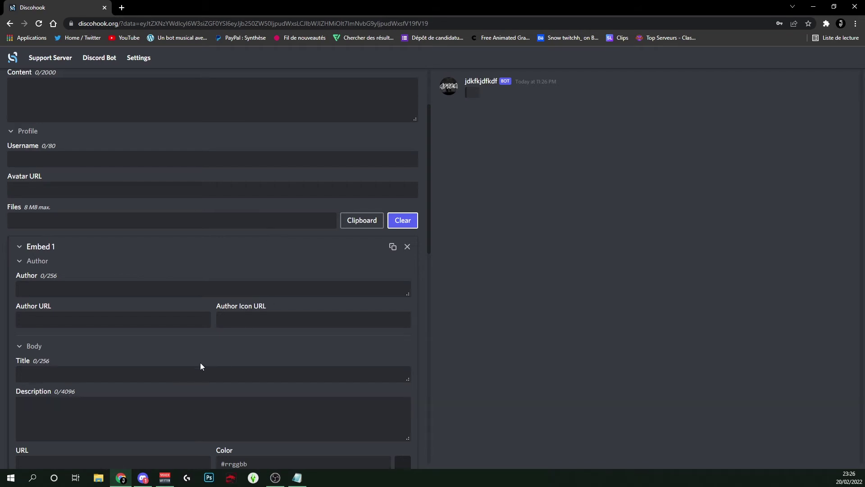
In Discohook, enter three <> lines in the embed's description and make the first an @ mention using the member's user ID copied from Discord.
left_click(186, 419)
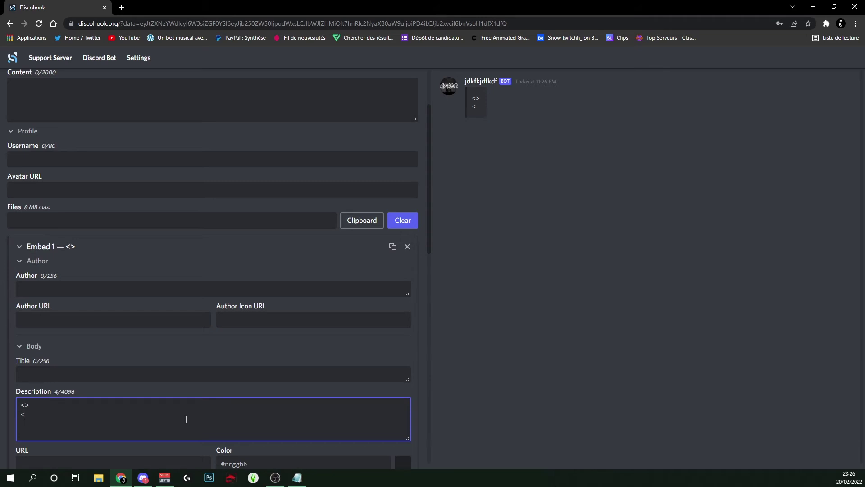
key("BackSpace")
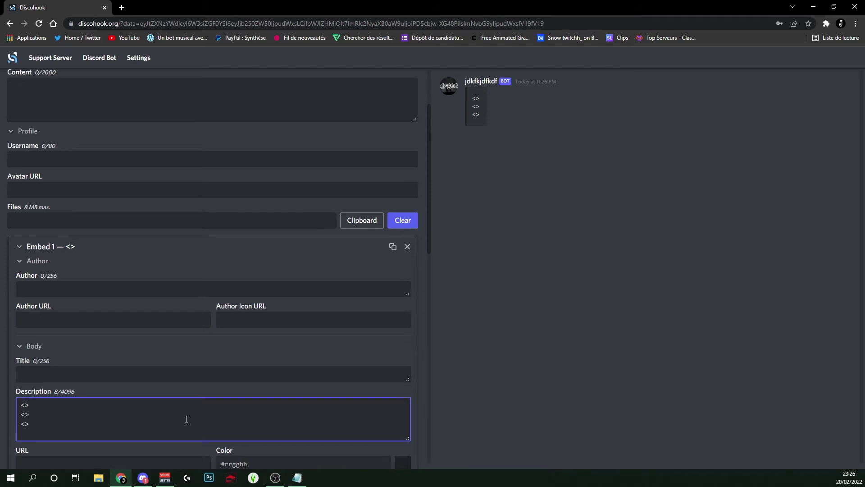
left_click(138, 483)
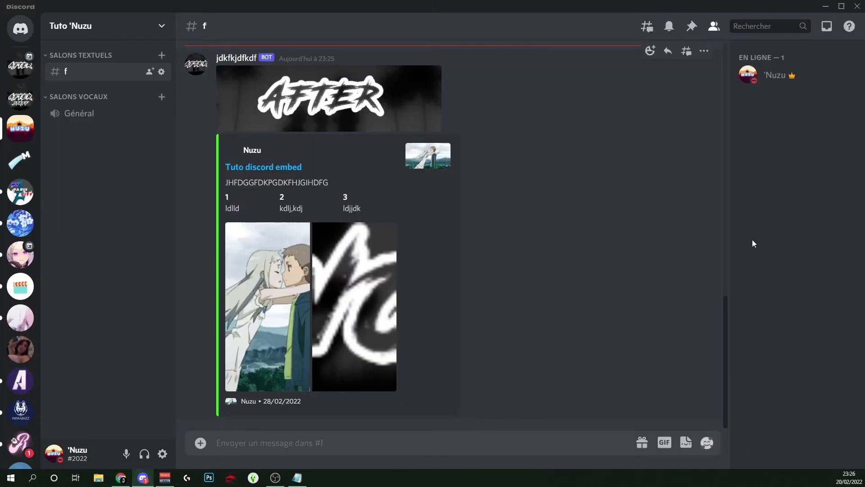
right_click(809, 77)
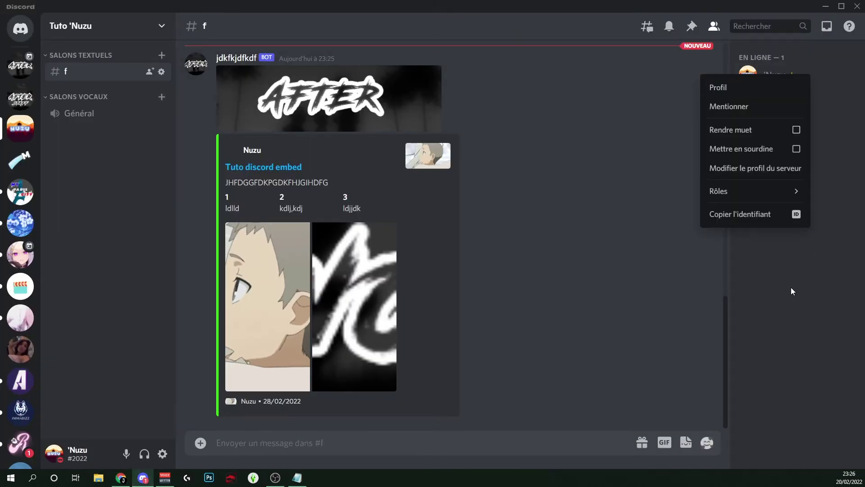
left_click(769, 216)
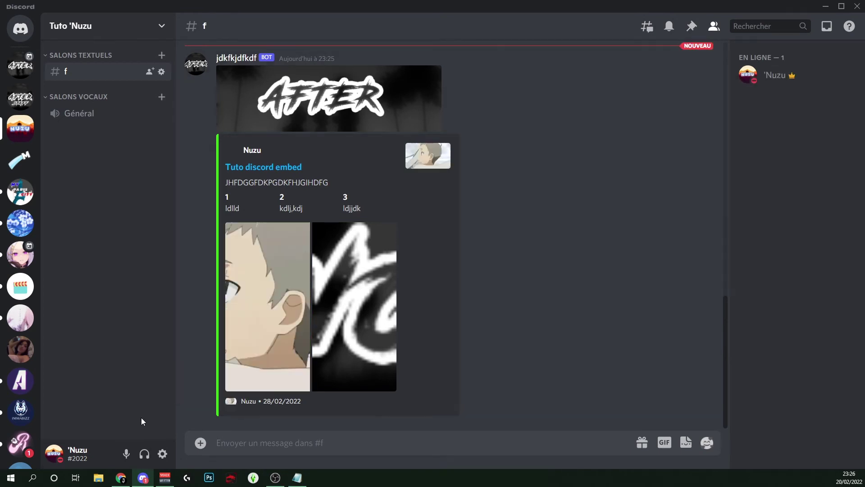
left_click(116, 481)
key("ctrl+v")
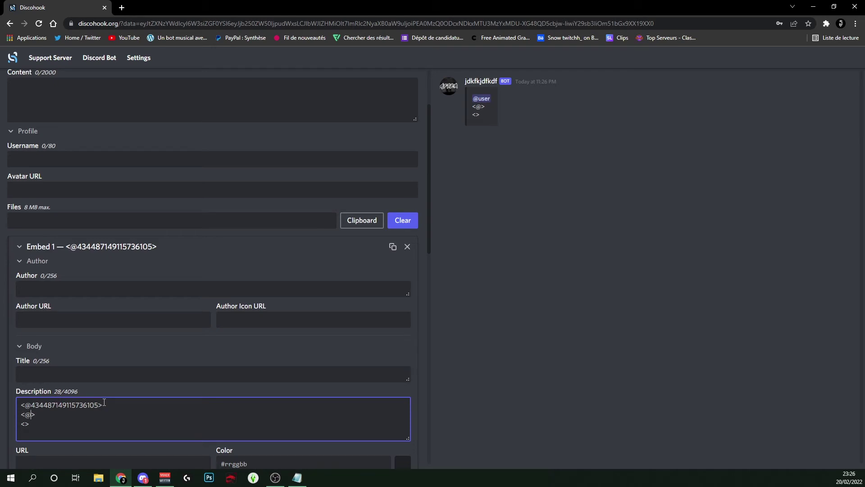
type("@")
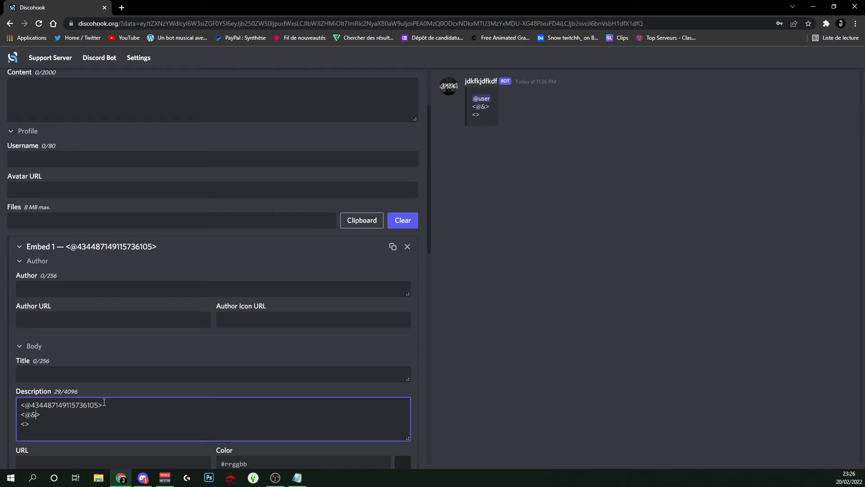
left_click(142, 478)
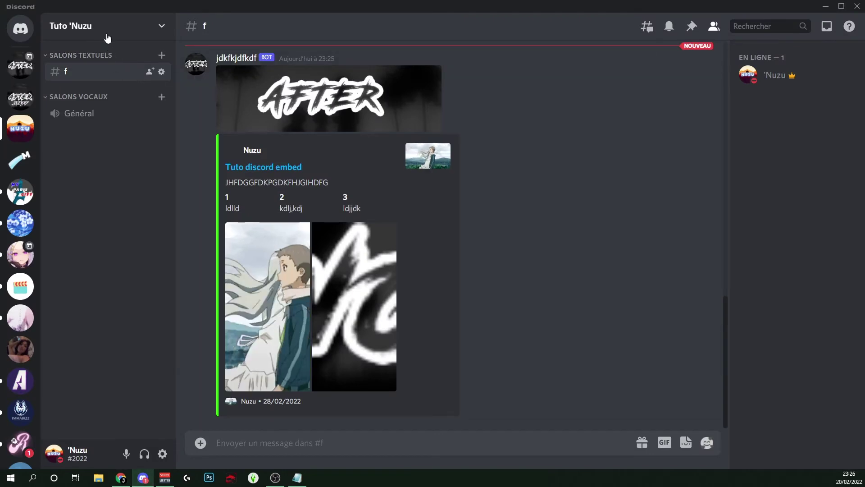
left_click(104, 27)
left_click(159, 99)
left_click(186, 93)
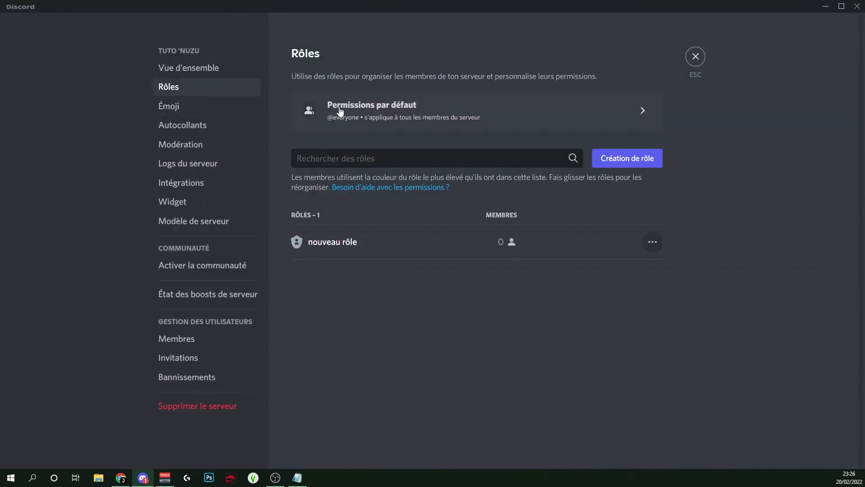
right_click(388, 238)
left_click(448, 277)
left_click(704, 57)
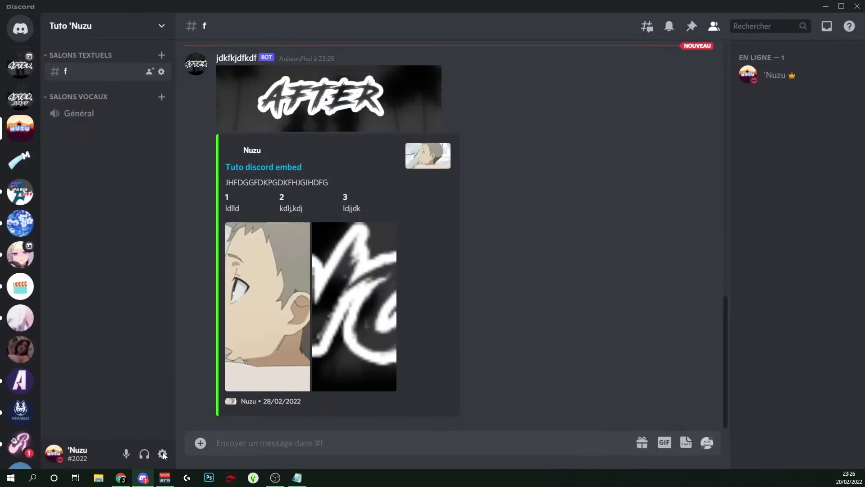
Switch to Discohook and complete the role mention on the description's second line with the copied role ID.
left_click(121, 477)
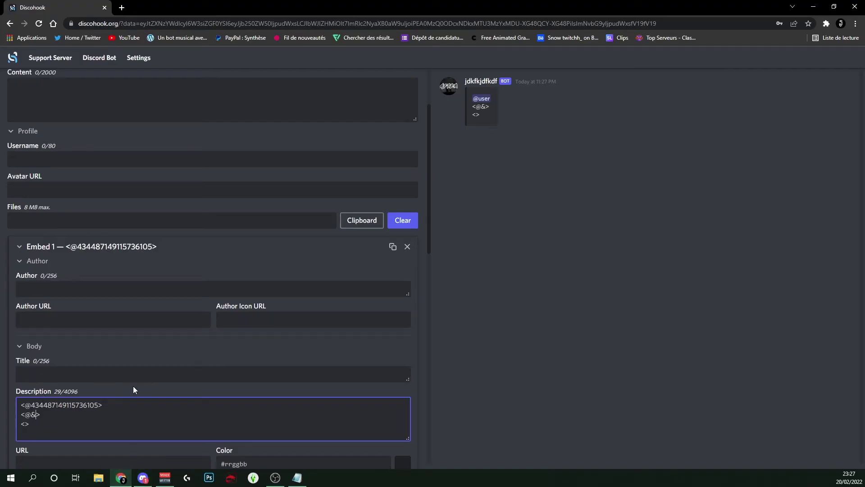
key("ctrl+v")
double_click(494, 107)
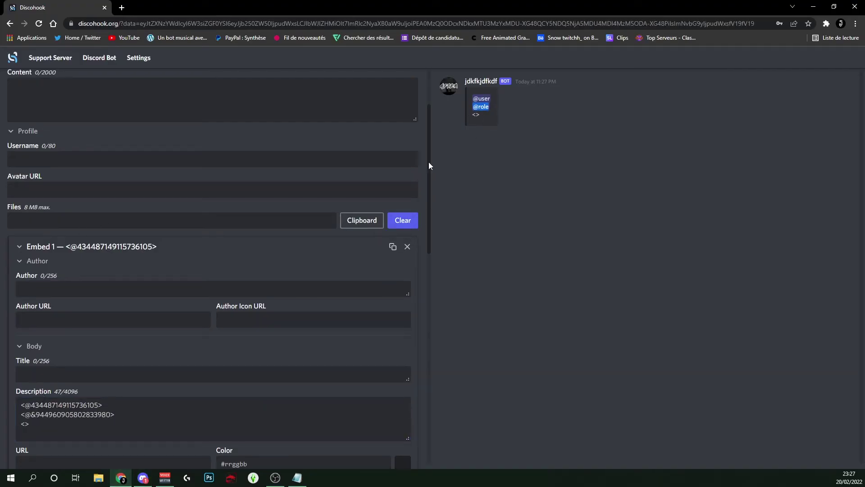
Make the description's third line a # channel mention using the ID of channel f copied from Discord.
left_click(27, 425)
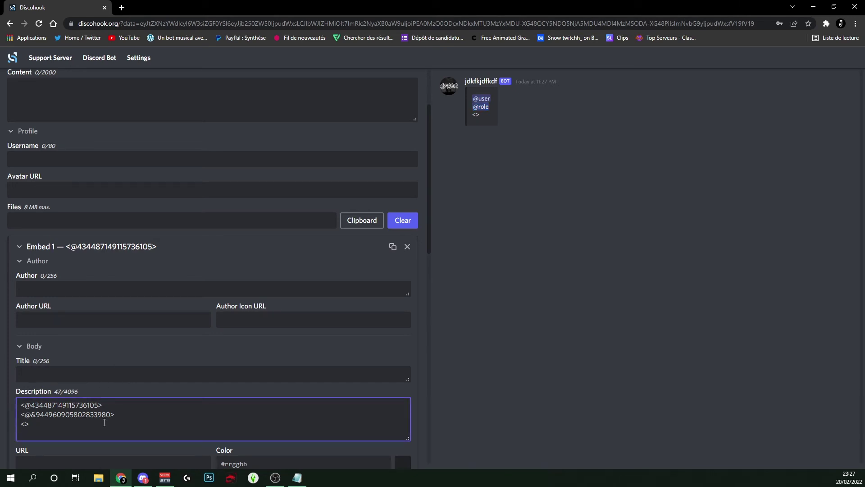
left_click(142, 477)
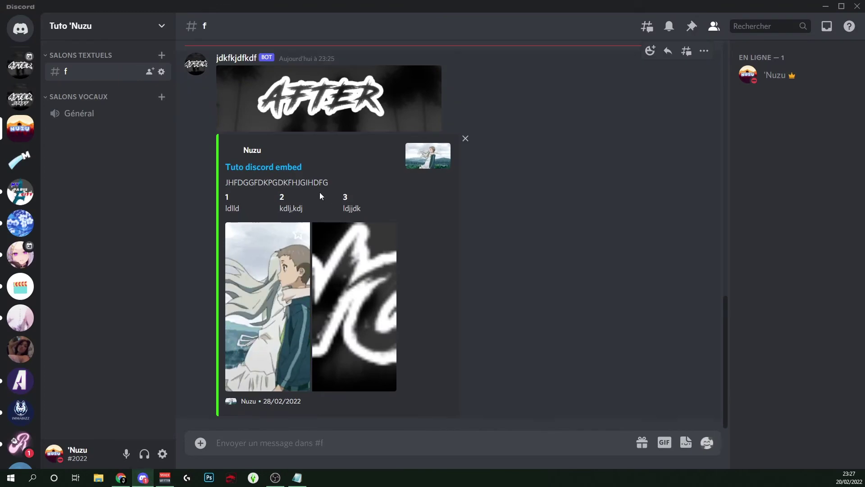
right_click(102, 80)
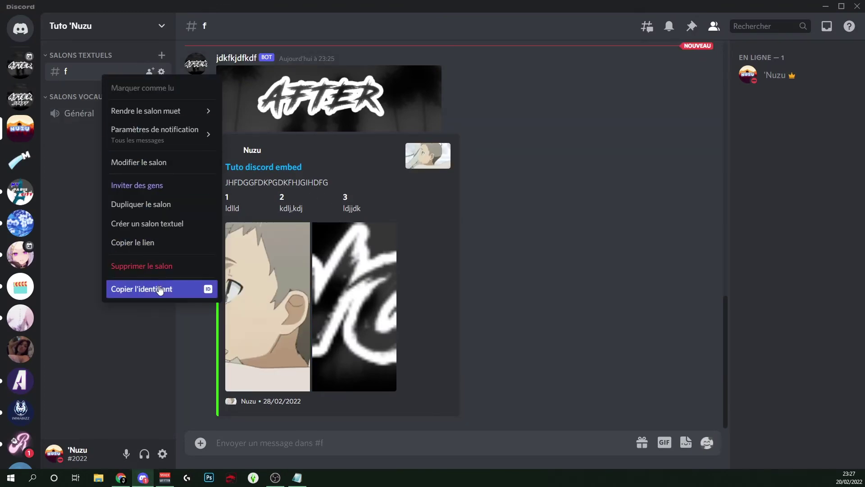
left_click(158, 342)
key("alt+Tab")
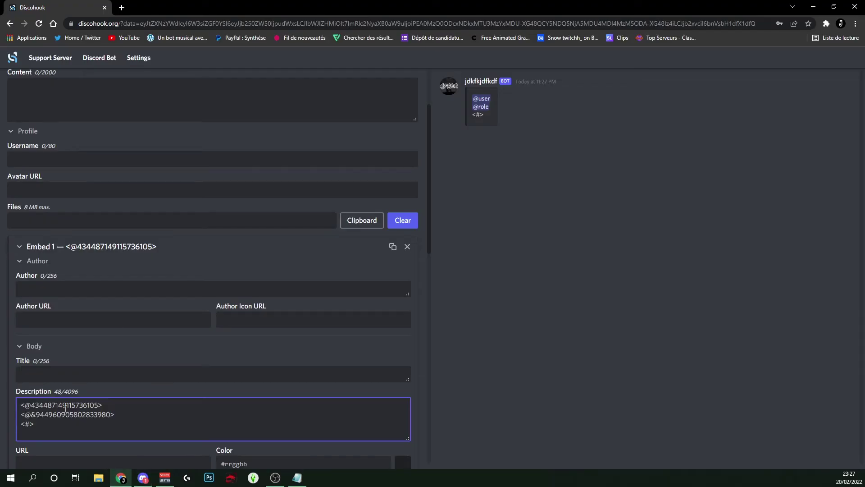
key("ctrl+v")
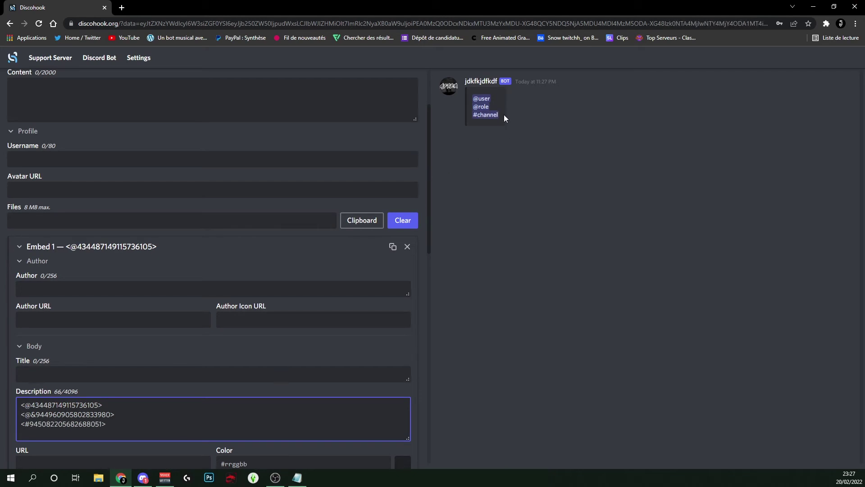
left_click_drag(503, 118, 473, 103)
scroll(443, 171, "up", 2)
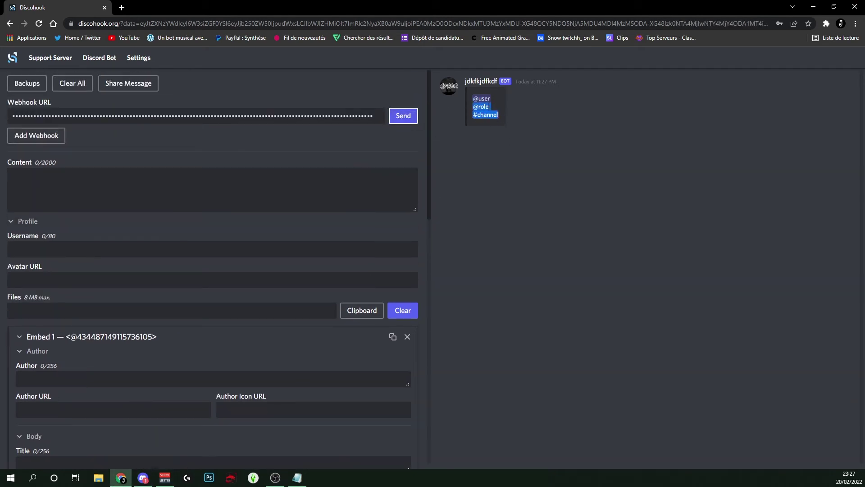
left_click(143, 477)
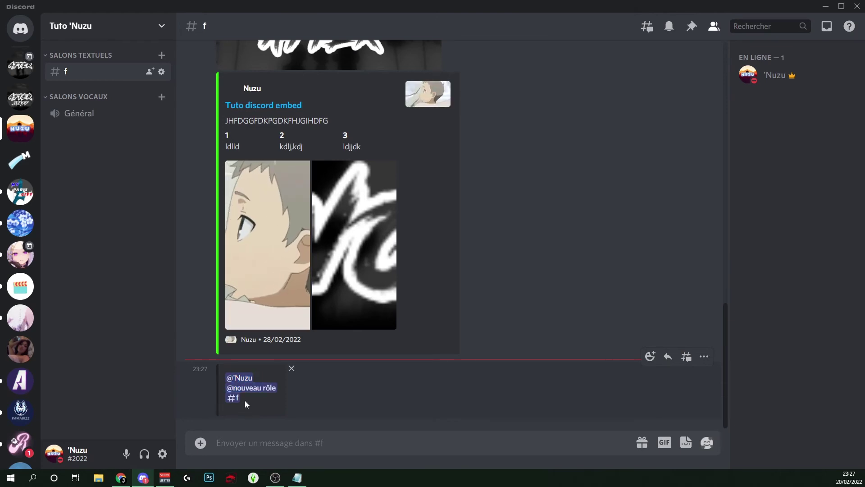
left_click_drag(245, 400, 226, 396)
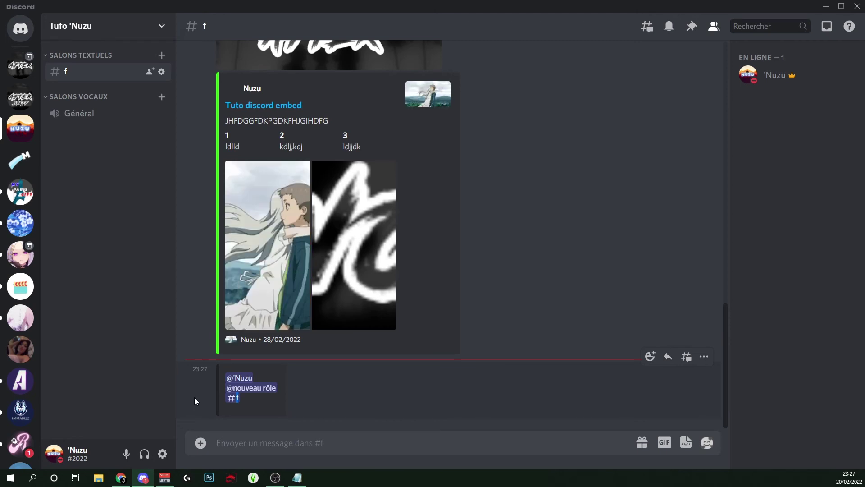
In Discohook, replace the embed with a new one whose description reads "lien juste [ici]()".
left_click(119, 478)
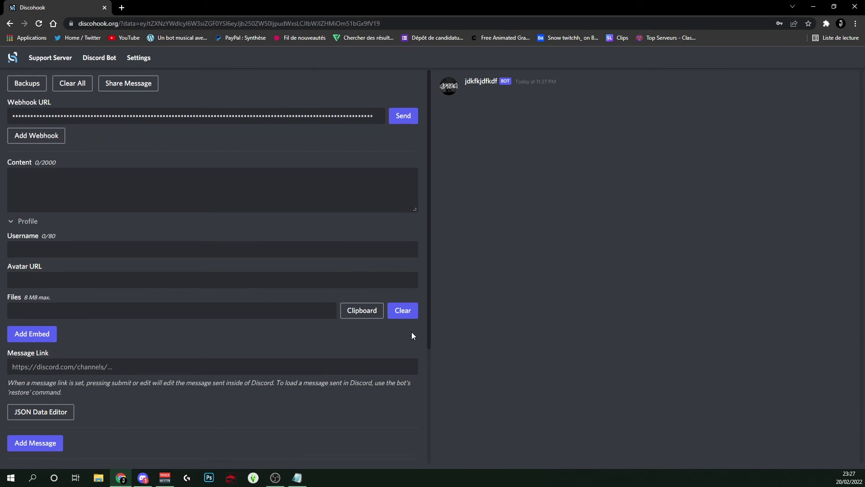
left_click(54, 335)
scroll(149, 354, "down", 5)
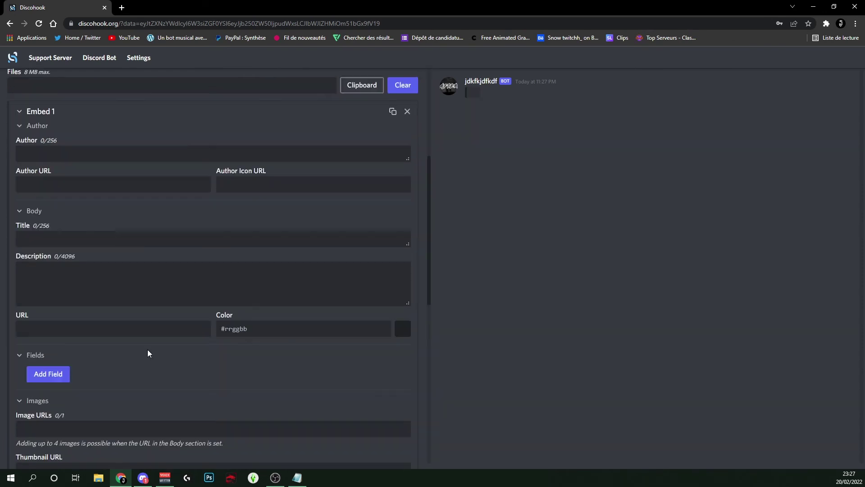
left_click(86, 269)
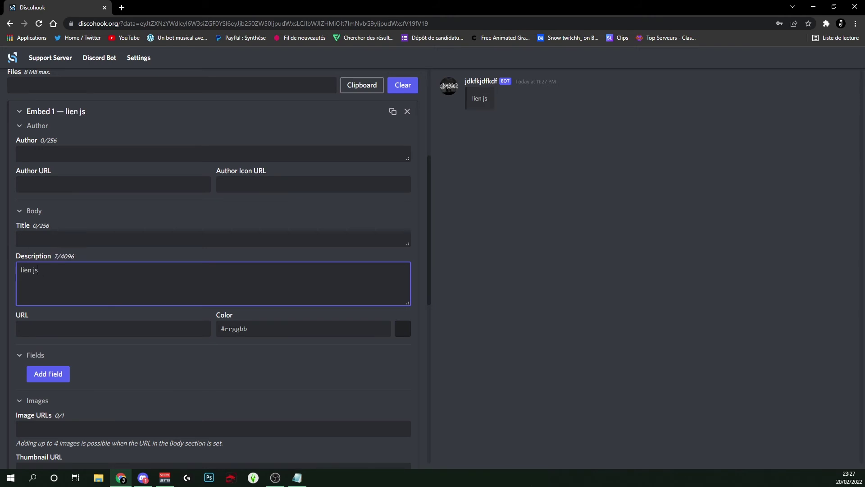
type("lien juste [ici")
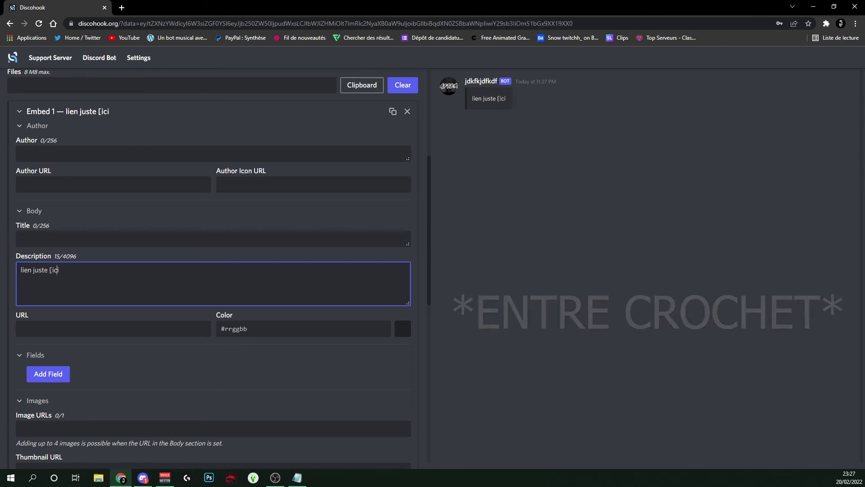
type("](")
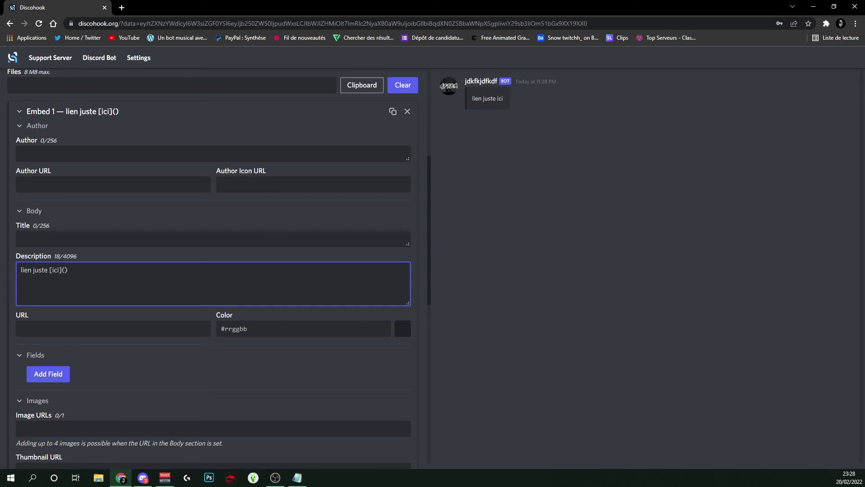
key("ctrl+v")
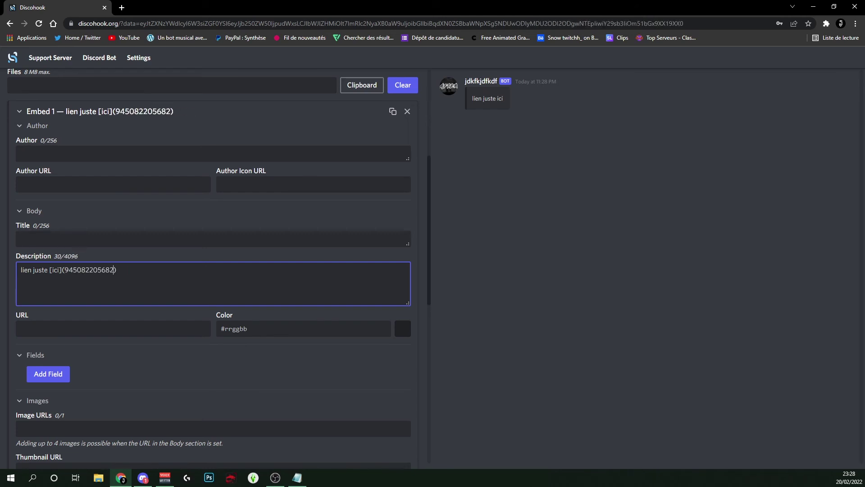
key("BackSpace")
key("BackSpace")
key("BackSpace")
key("BackSpace")
key("BackSpace")
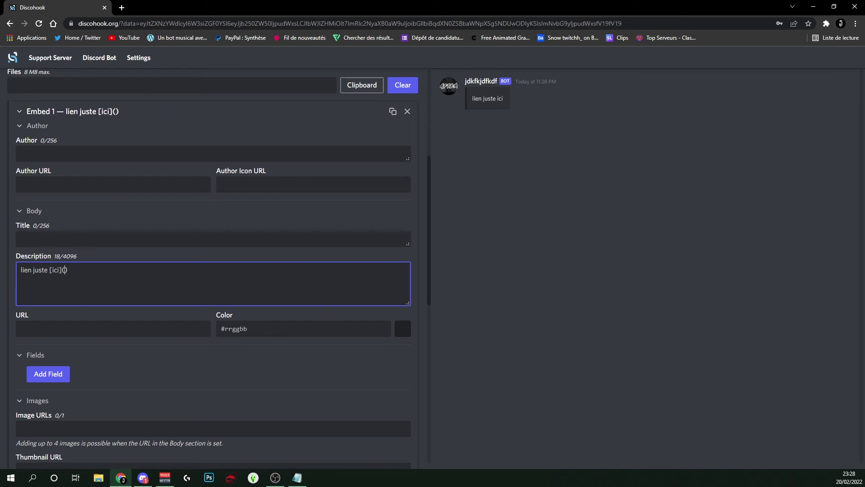
Copy the current Discohook page's address and paste it between the parentheses after [ici] in the description.
left_click(574, 20)
key("ctrl+c")
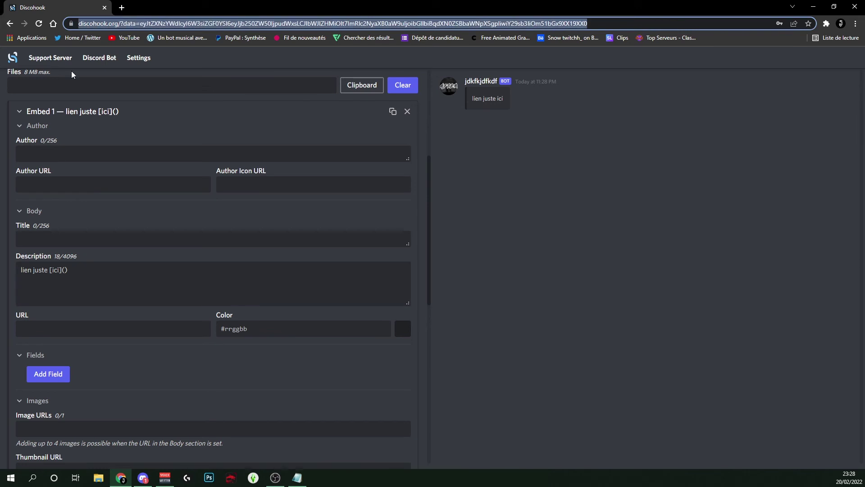
left_click(64, 270)
key("ctrl+v")
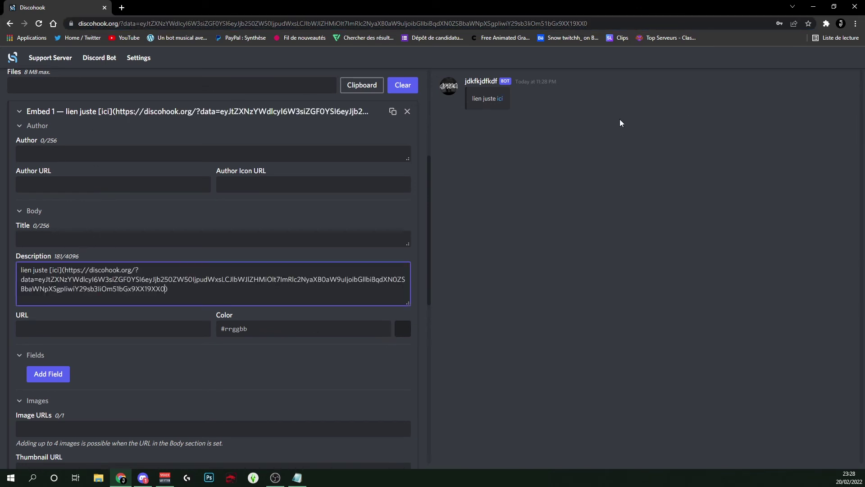
Send the embed with the hyperlink through the webhook, and switch to Discord to view it.
scroll(406, 97, "up", 5)
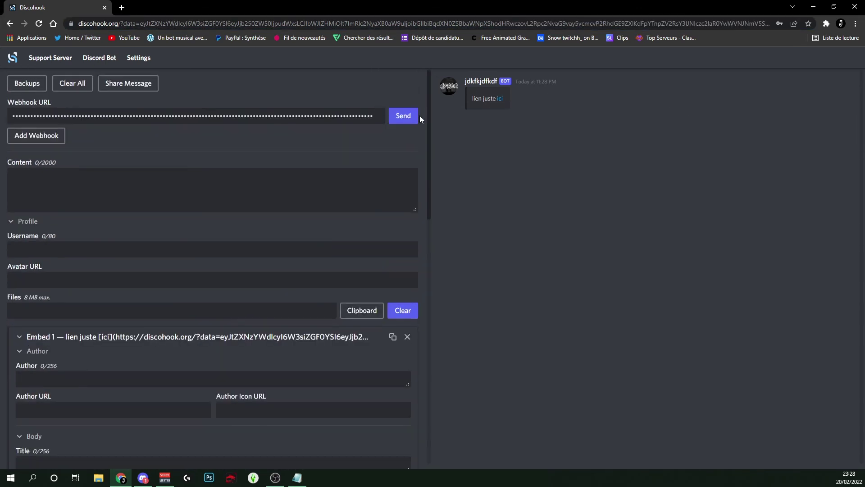
left_click(409, 121)
left_click(143, 478)
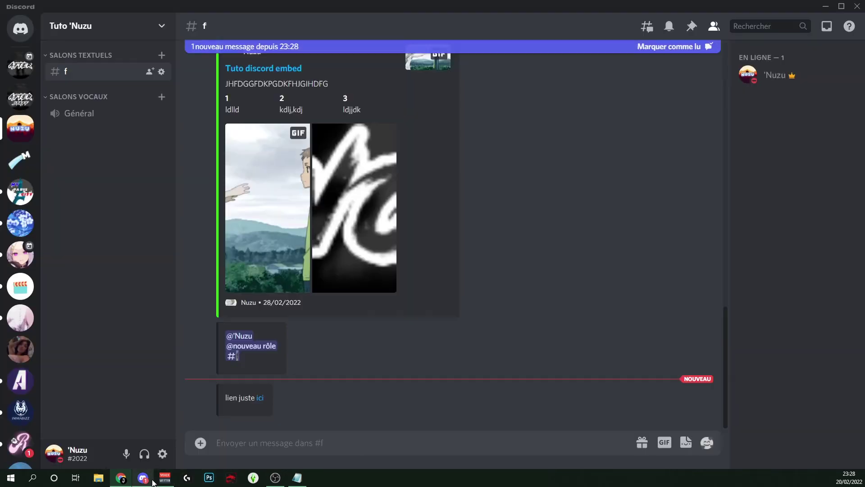
Test the "ici" link in the Discord message by confirming its opening, and close the resulting browser page.
left_click(259, 399)
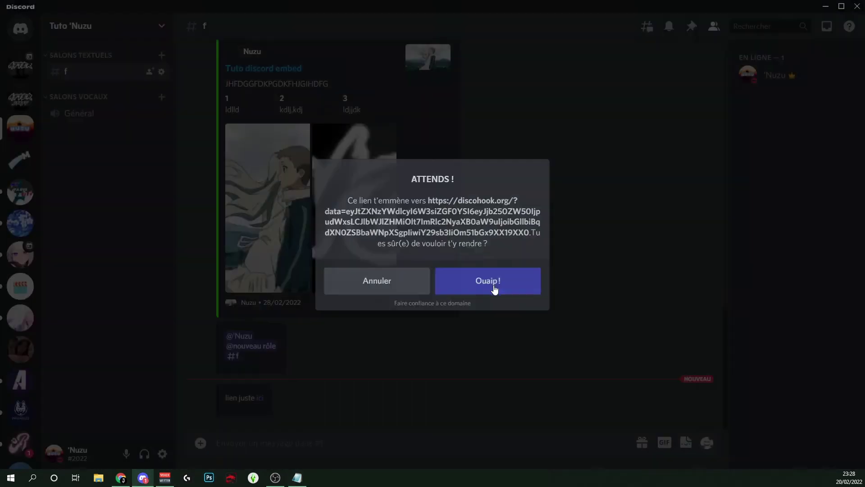
left_click(494, 288)
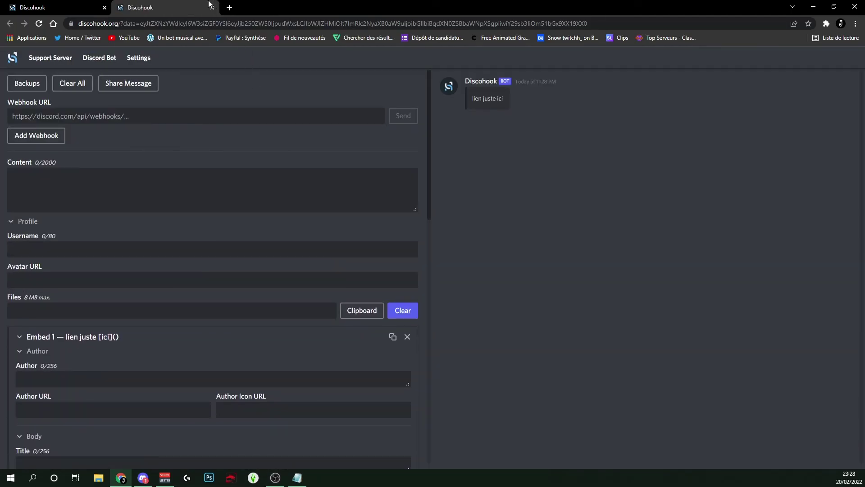
left_click(212, 8)
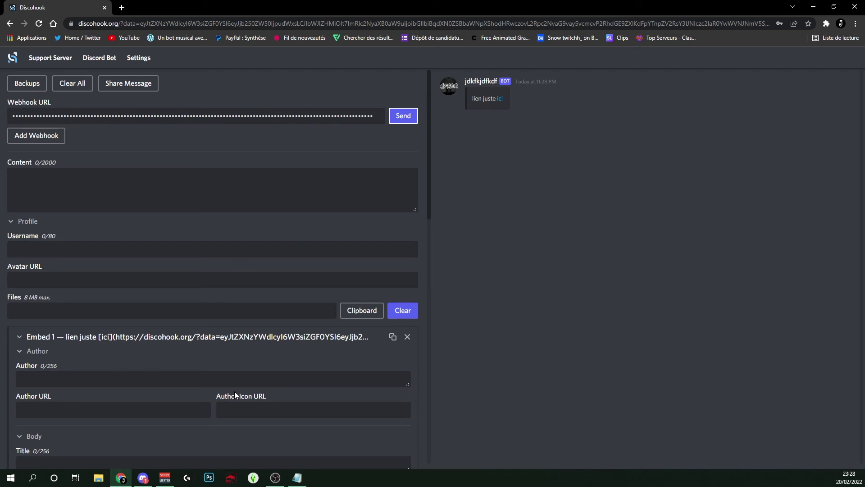
Remove the embed in Discohook, and authorize Discobot on the Tuto 'Nuzu server with all its requested permissions.
left_click(407, 336)
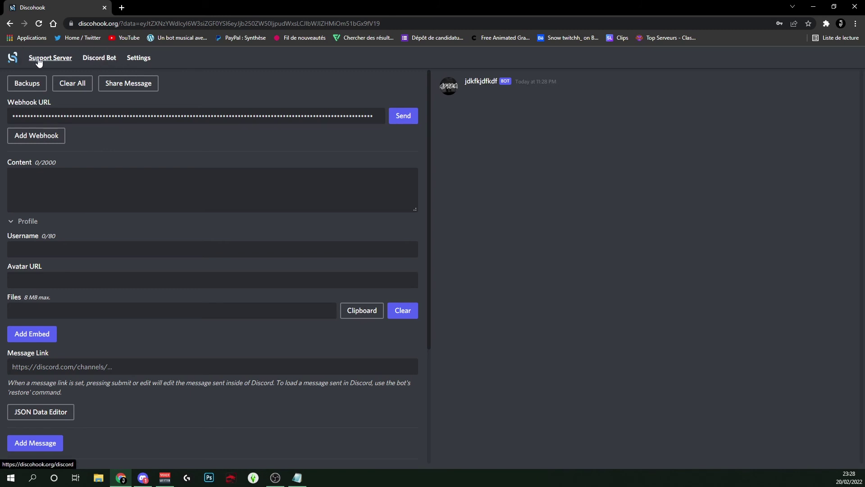
left_click(90, 61)
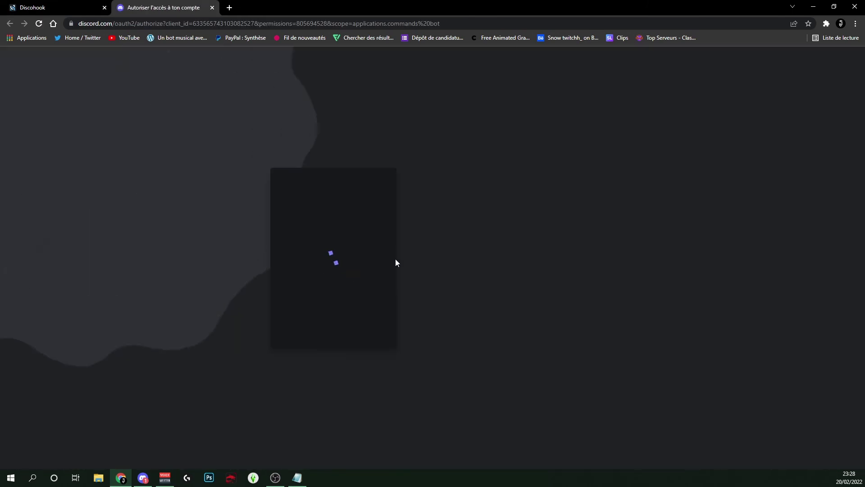
left_click(357, 325)
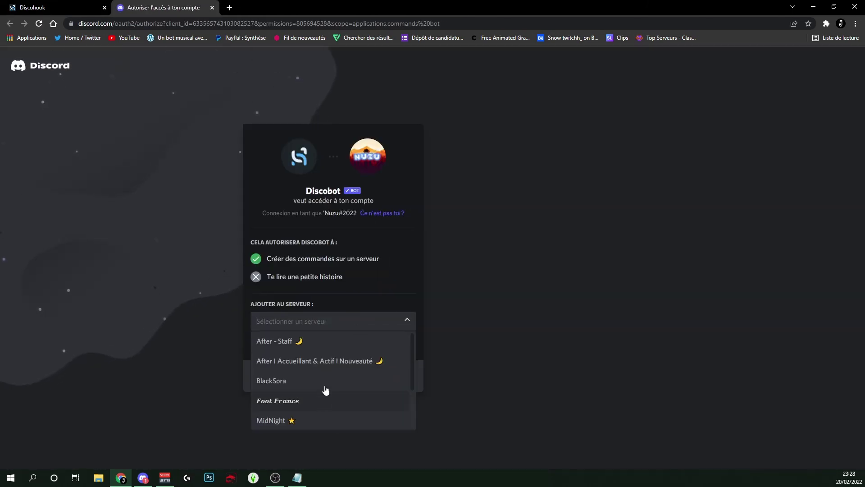
scroll(326, 389, "down", 2)
left_click(309, 419)
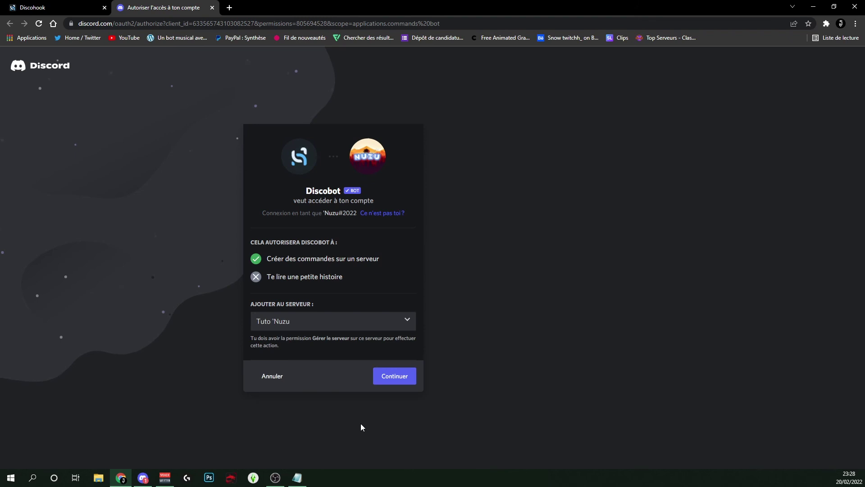
left_click(399, 374)
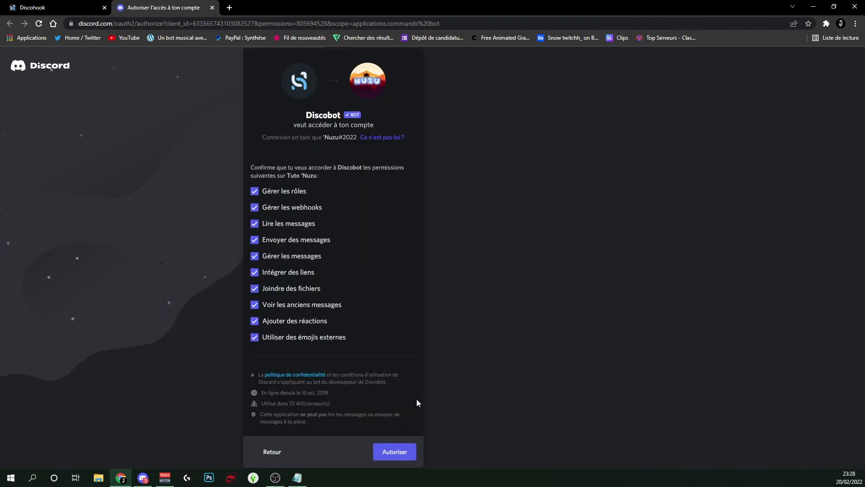
left_click(403, 451)
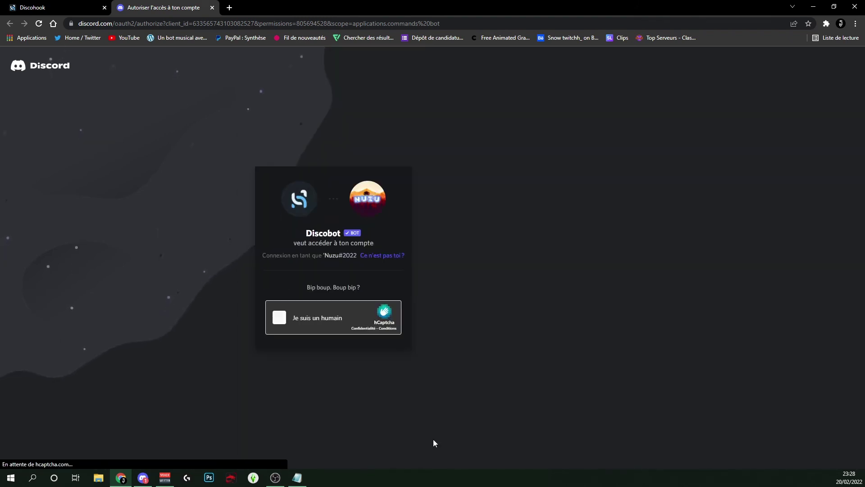
Complete the hCaptcha human check by selecting every image that contains a truck.
left_click(298, 320)
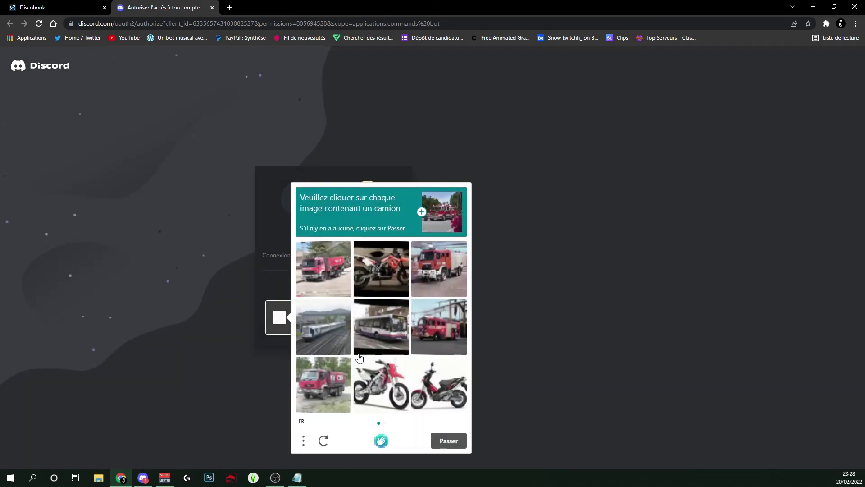
left_click(426, 277)
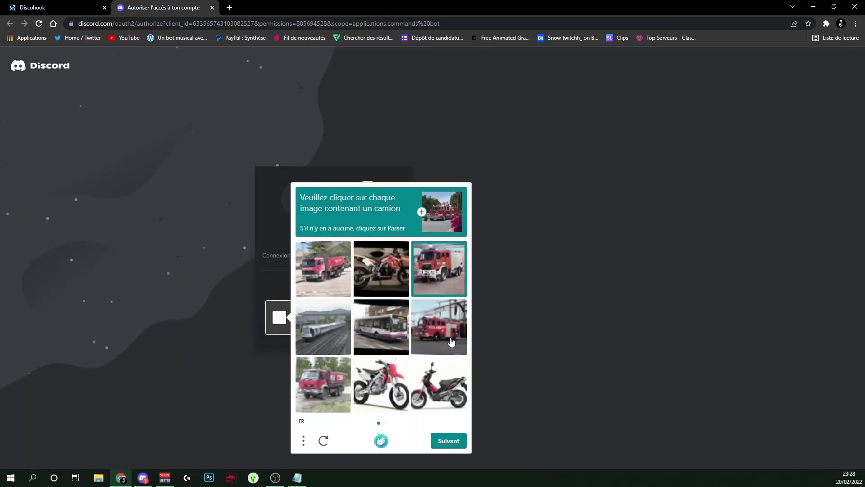
left_click(451, 341)
left_click(337, 270)
left_click(330, 390)
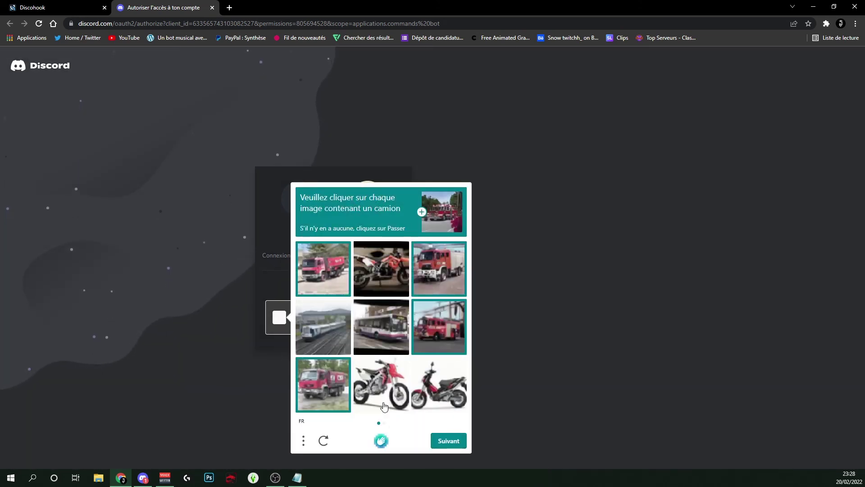
left_click(458, 441)
left_click(386, 387)
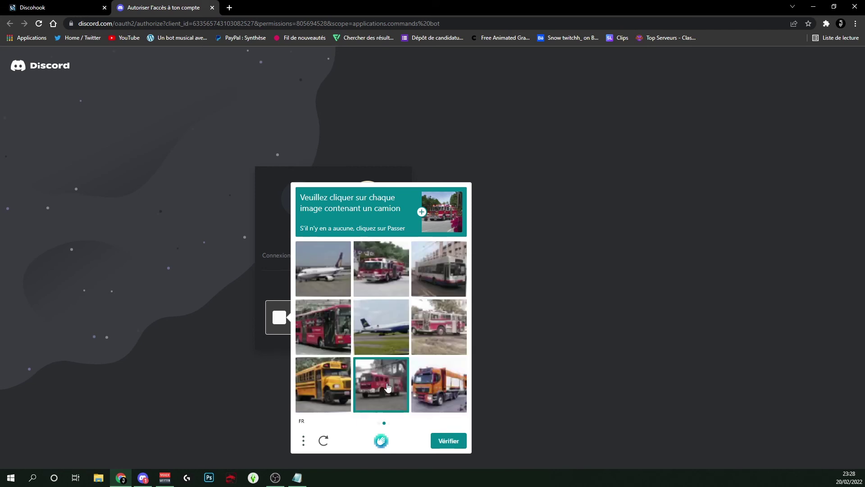
left_click(429, 328)
left_click(393, 288)
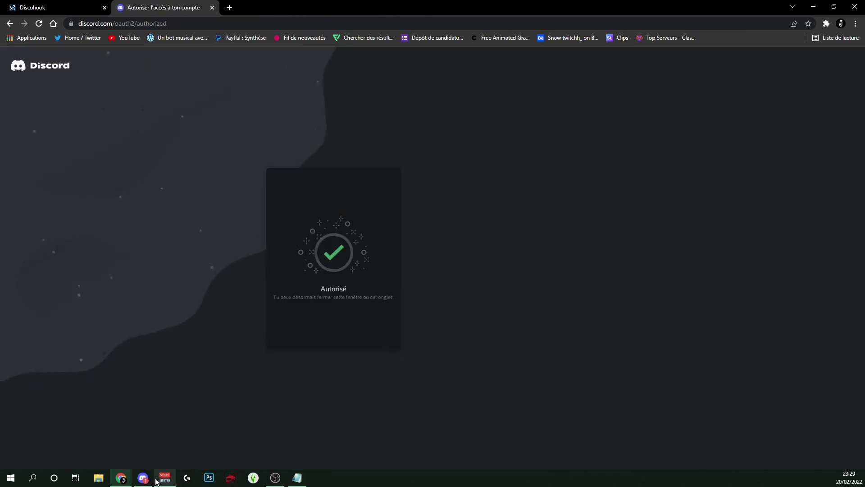
Switch to Discord and copy the message link of the webhook message containing the "Tuto discord embed" embed in channel f.
left_click(145, 479)
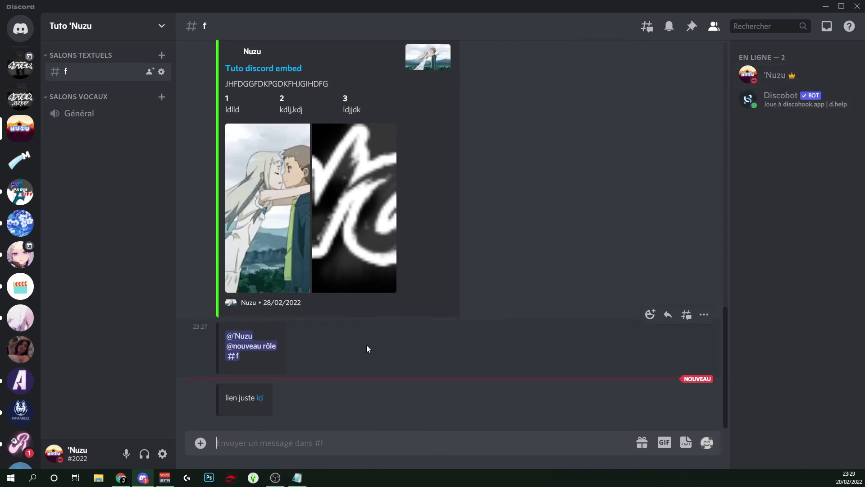
scroll(366, 346, "up", 5)
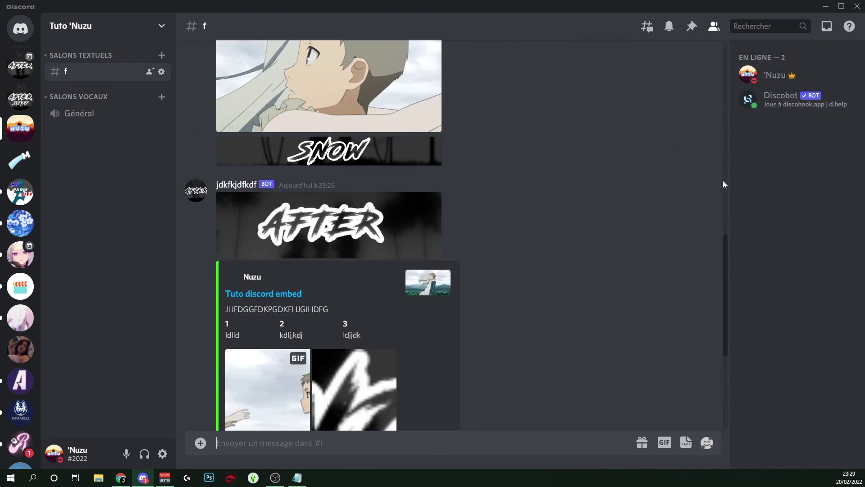
left_click(704, 177)
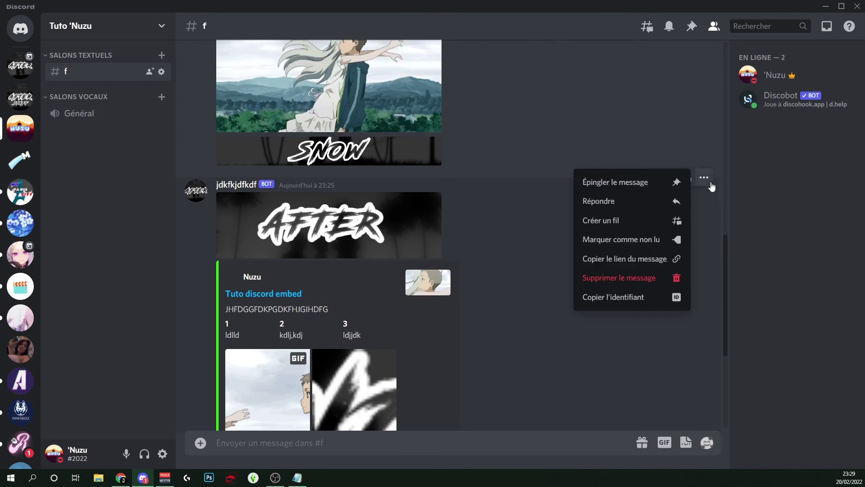
left_click(649, 264)
scroll(390, 376, "down", 5)
Send the command "d.restore" followed by the copied message link in channel f.
left_click(256, 448)
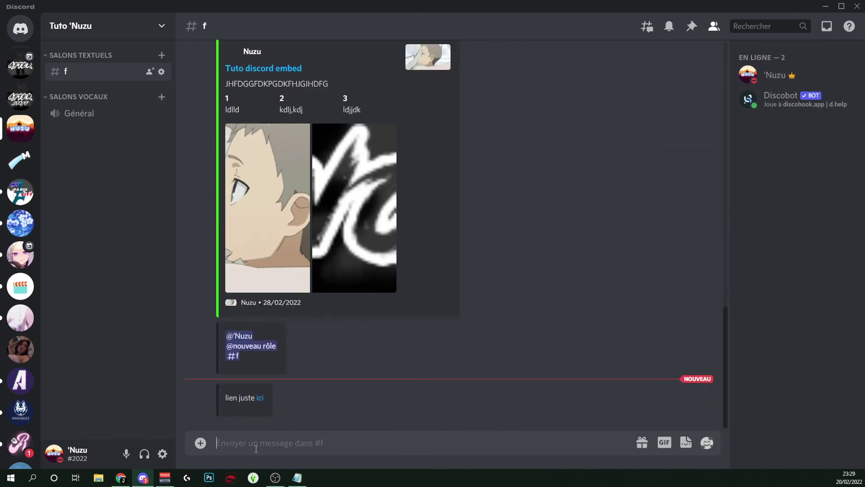
type("d.")
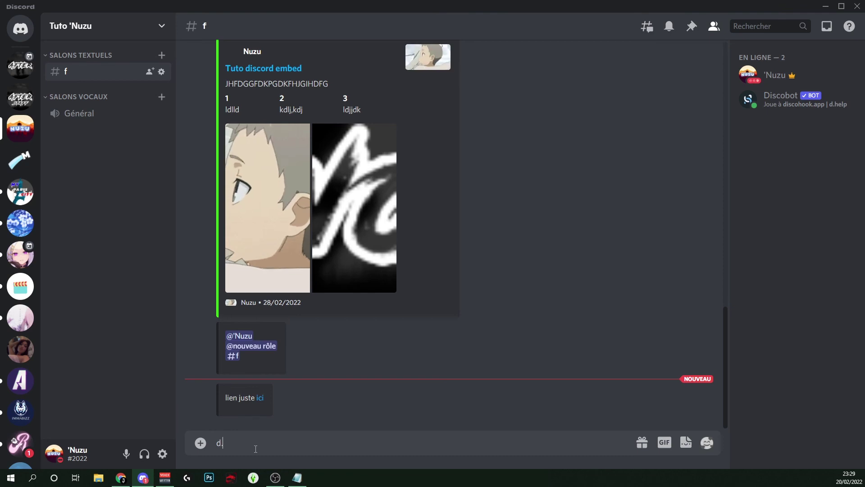
type("restore")
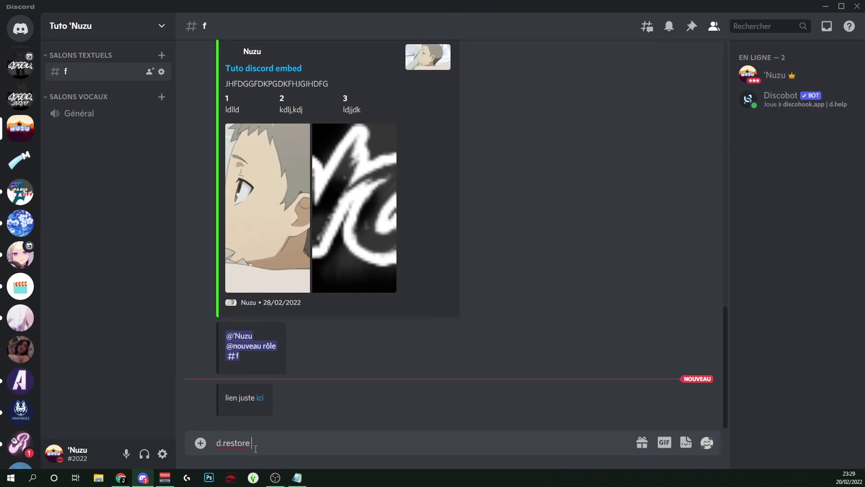
key("ctrl+v")
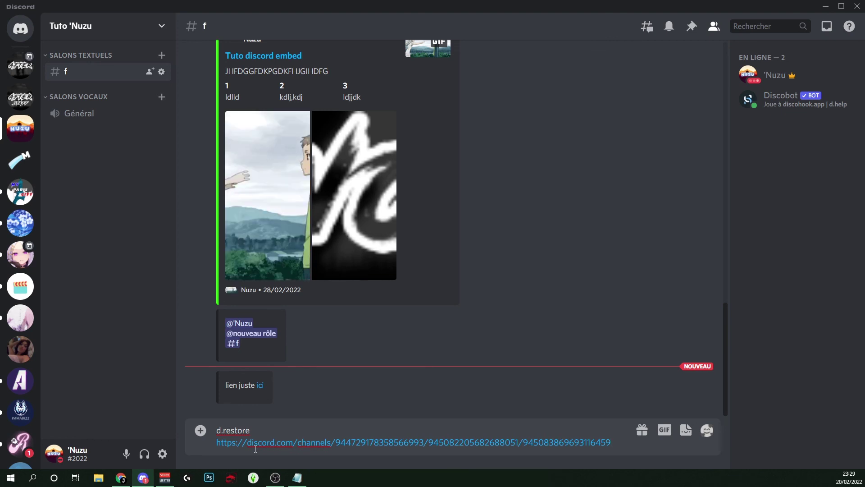
key("Return")
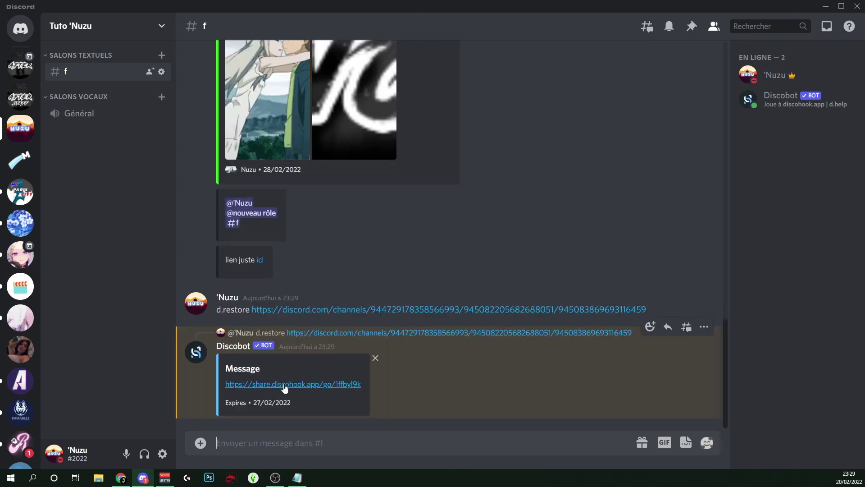
Open the share link from Discobot's reply and review the restored embed's author, body and fields in Discohook.
left_click(285, 387)
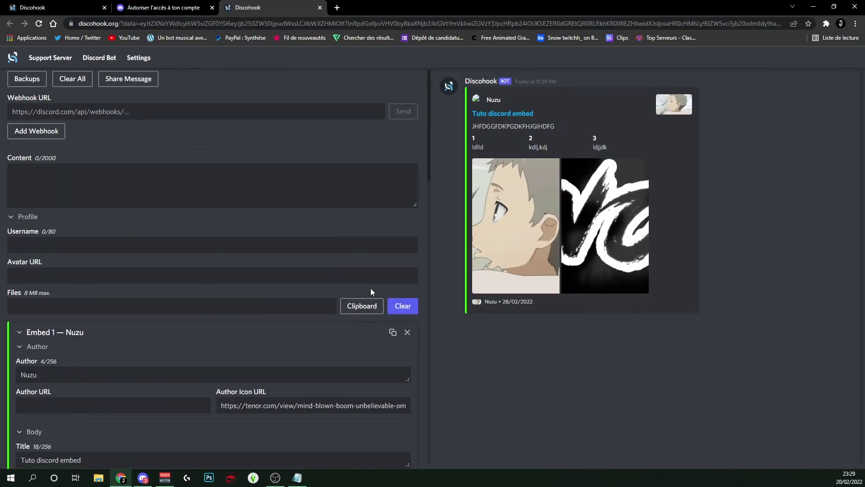
scroll(370, 291, "down", 8)
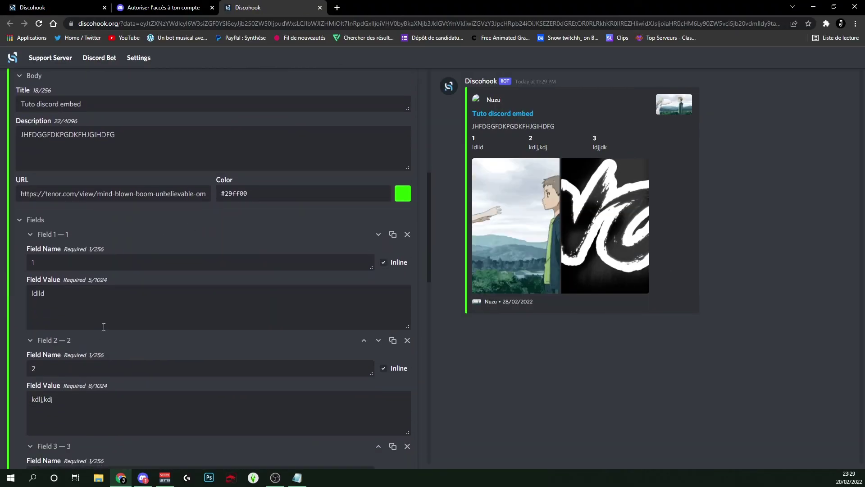
scroll(104, 327, "down", 2)
left_click(81, 319)
scroll(191, 333, "up", 6)
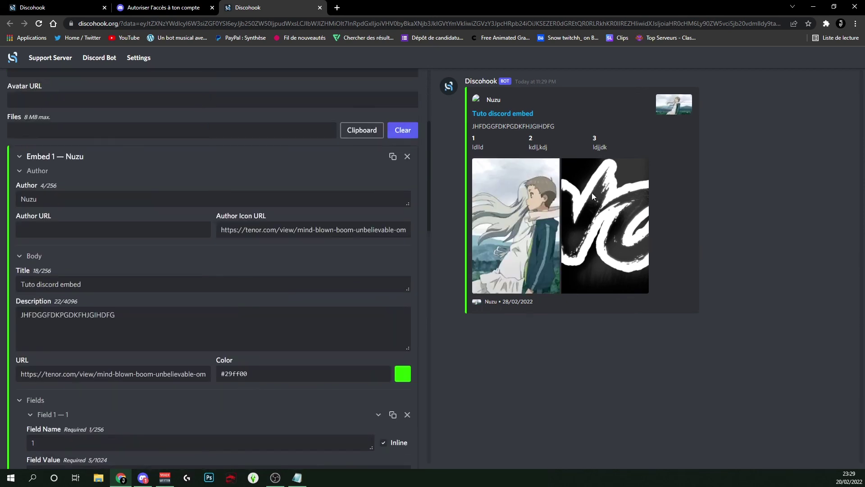
scroll(165, 308, "down", 3)
scroll(165, 308, "up", 6)
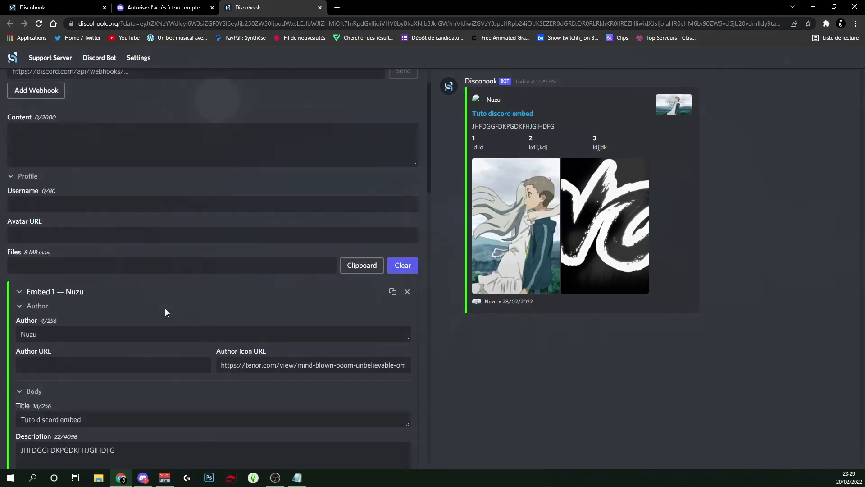